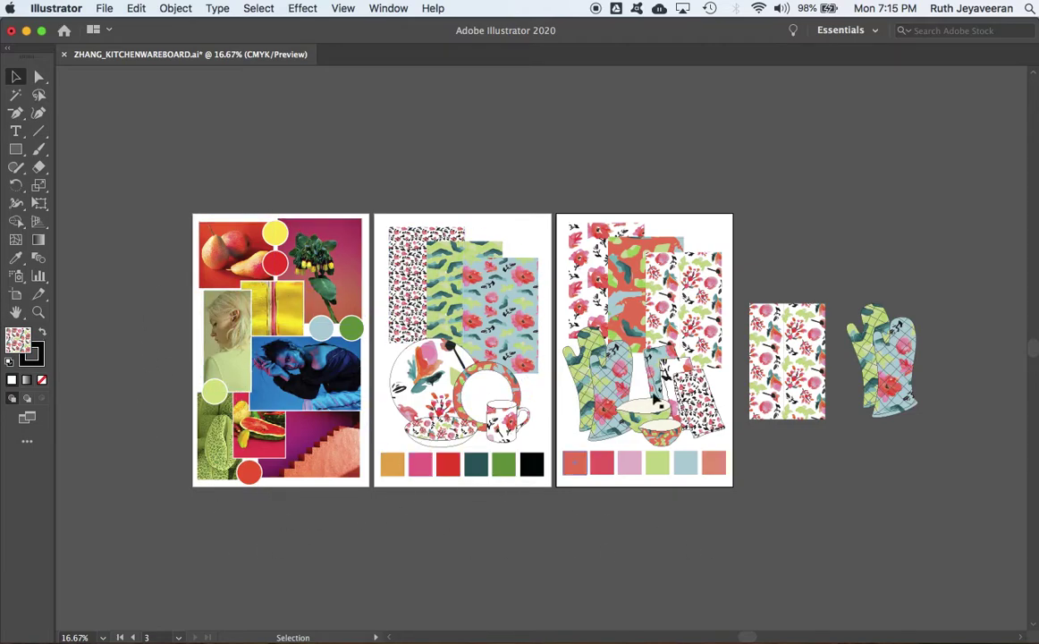
- Display the list of the document's artboards
click(387, 9)
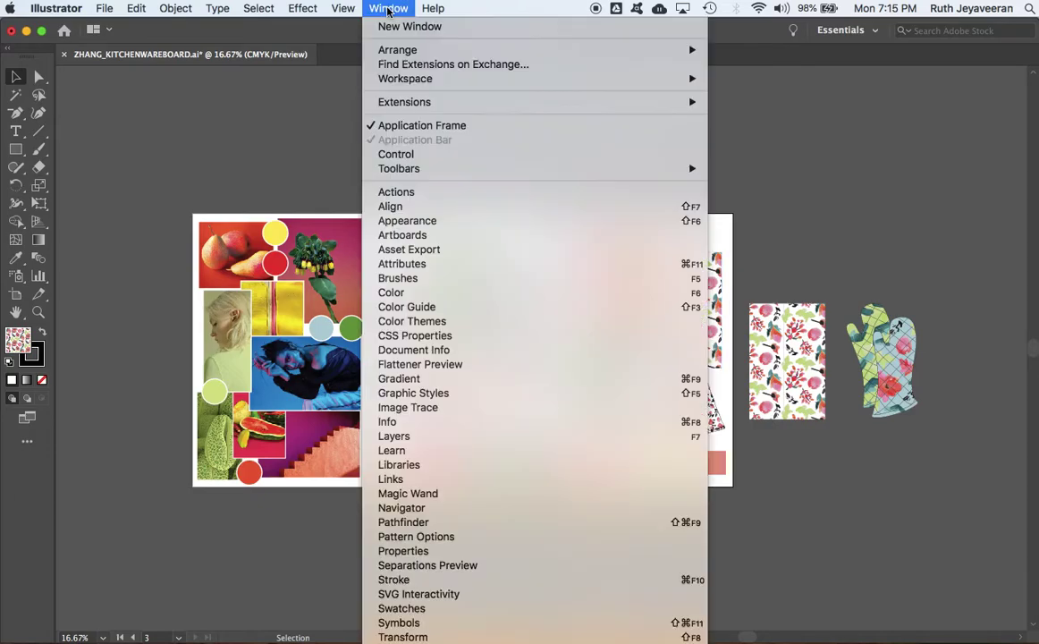
click(259, 179)
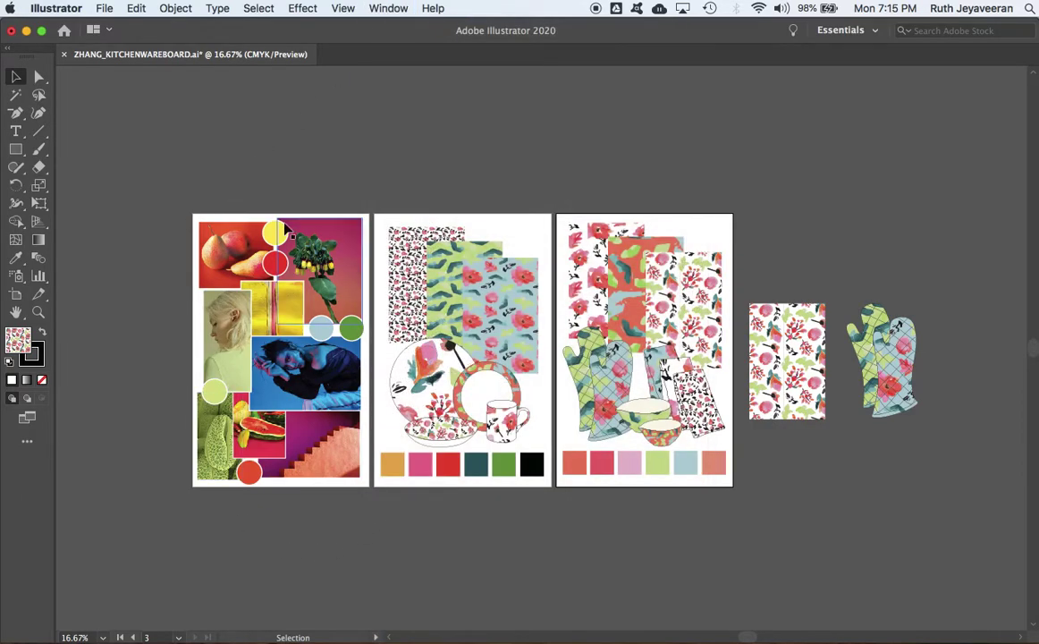
click(380, 7)
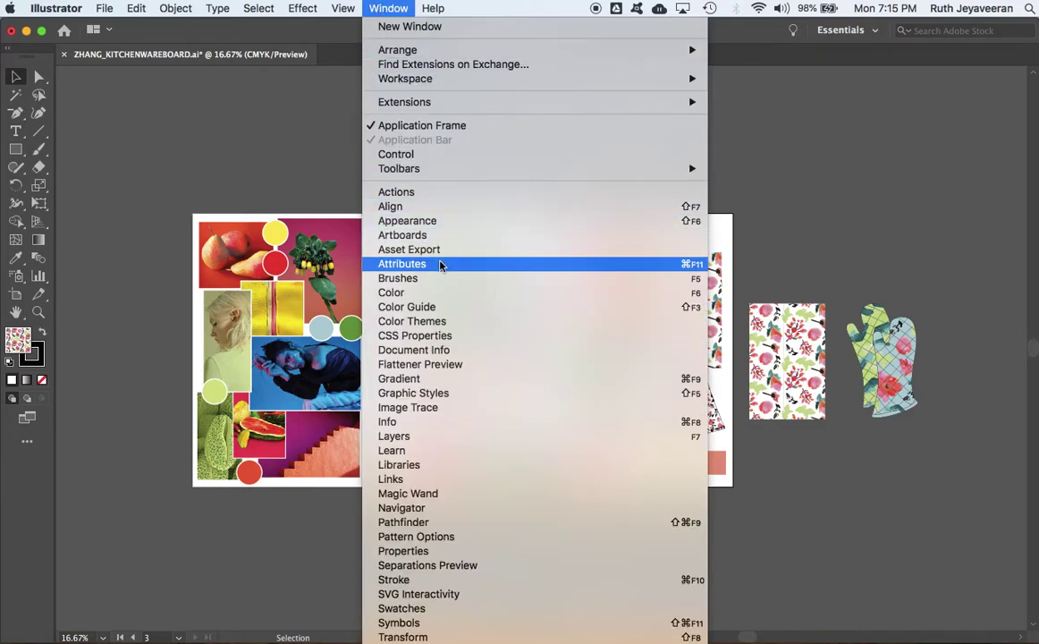
click(449, 237)
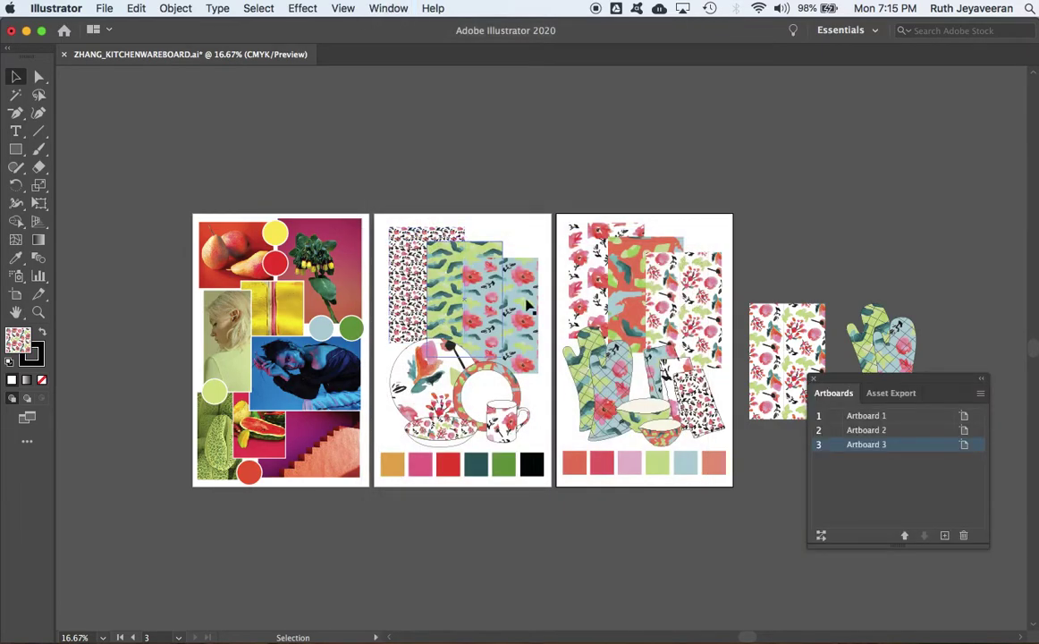
- Try adding a fourth artboard after the third one, and undo the addition
click(945, 535)
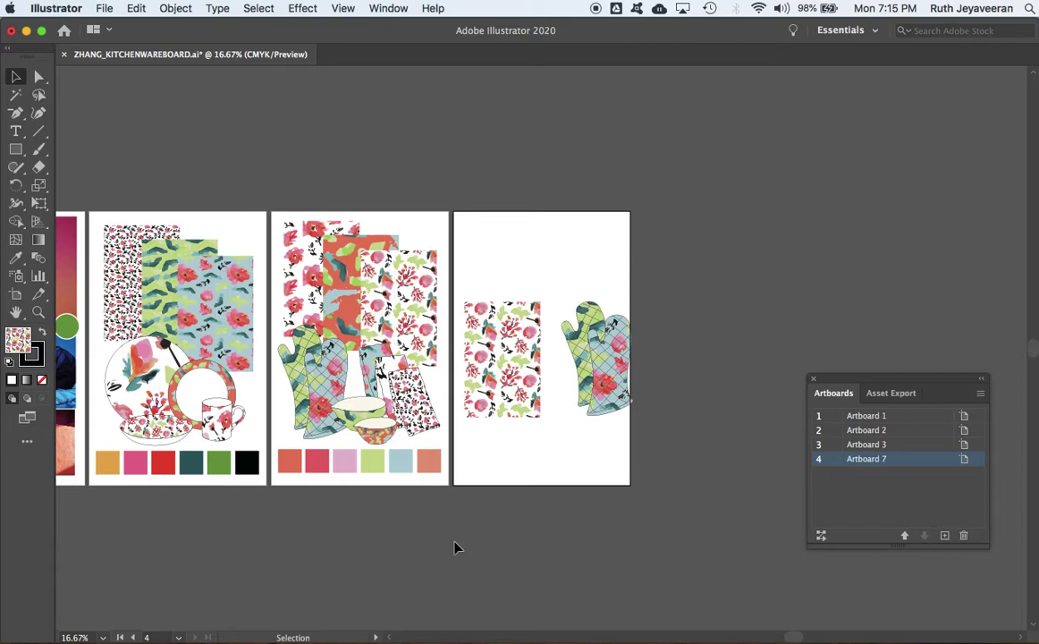
key(super+z)
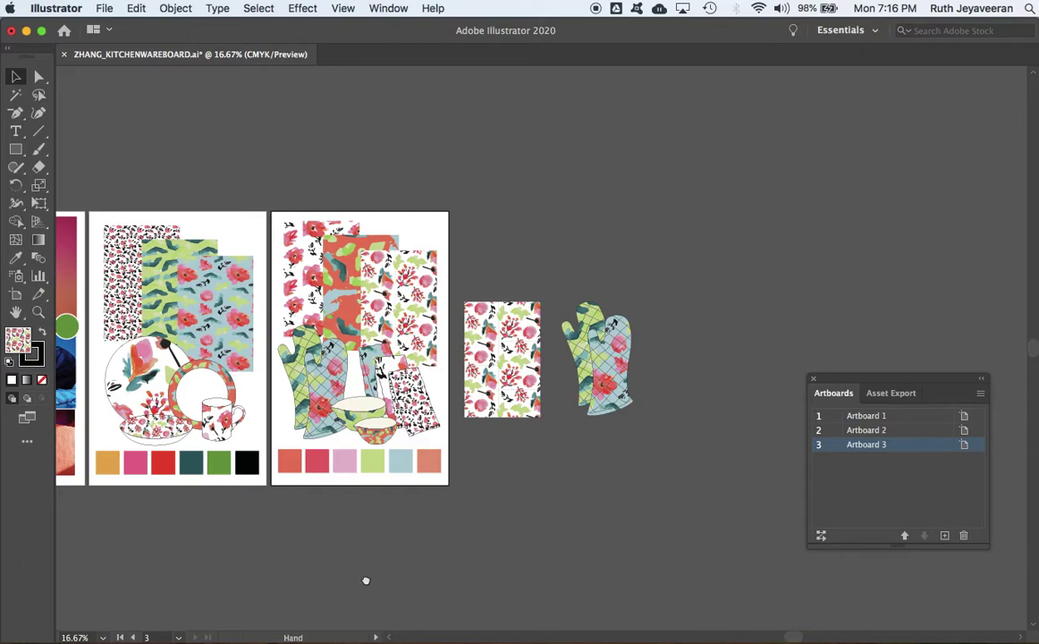
scroll(364, 580, left, 5)
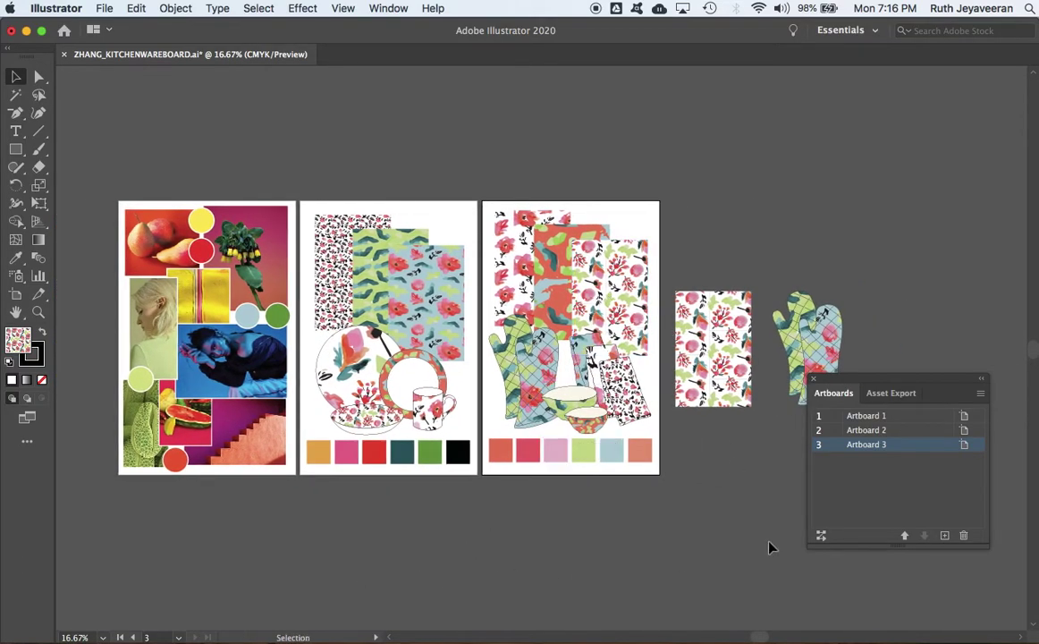
- Start saving the kitchenware board under a new format, choosing Adobe PDF (pdf)
click(105, 9)
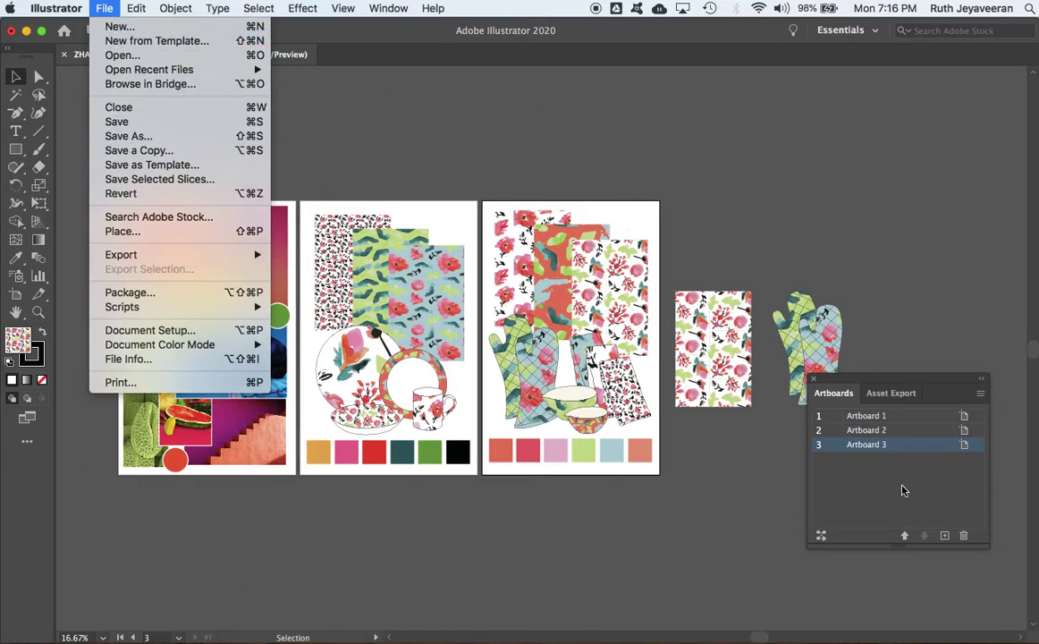
click(121, 136)
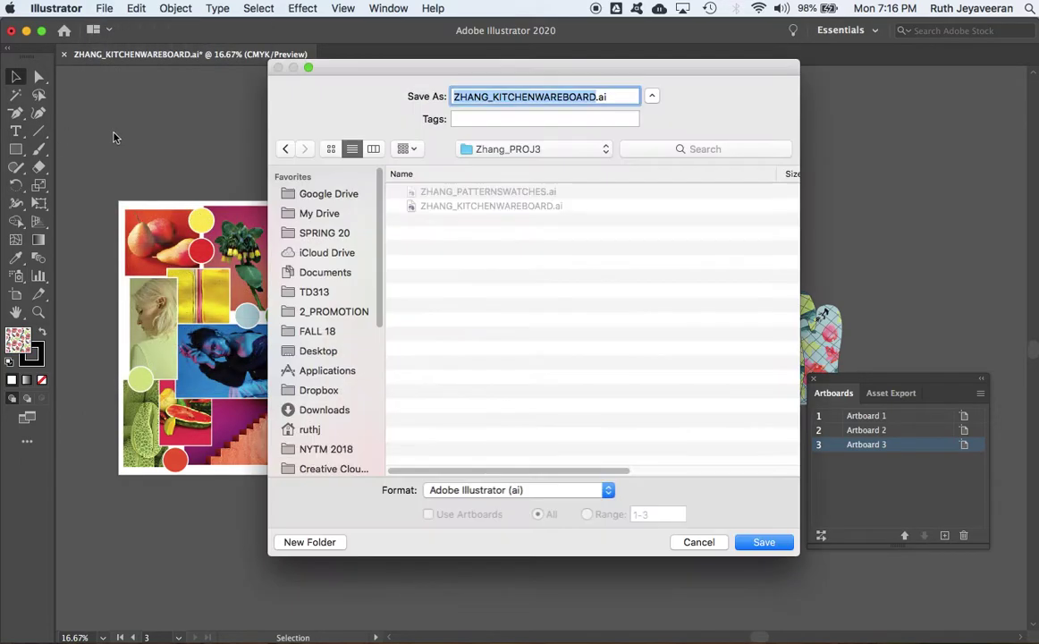
drag(569, 69, 523, 104)
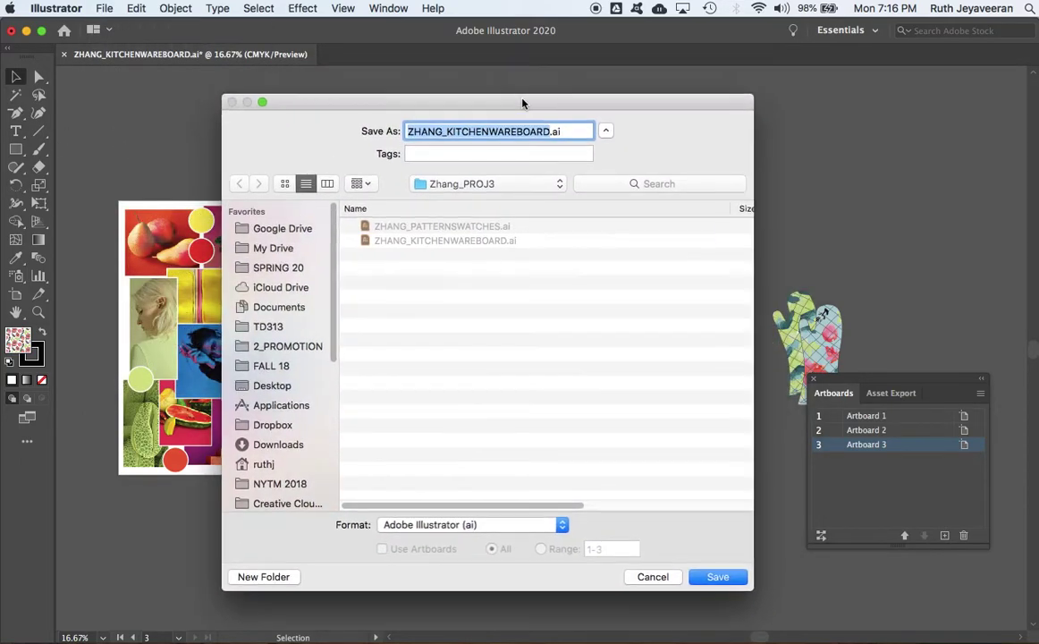
click(553, 529)
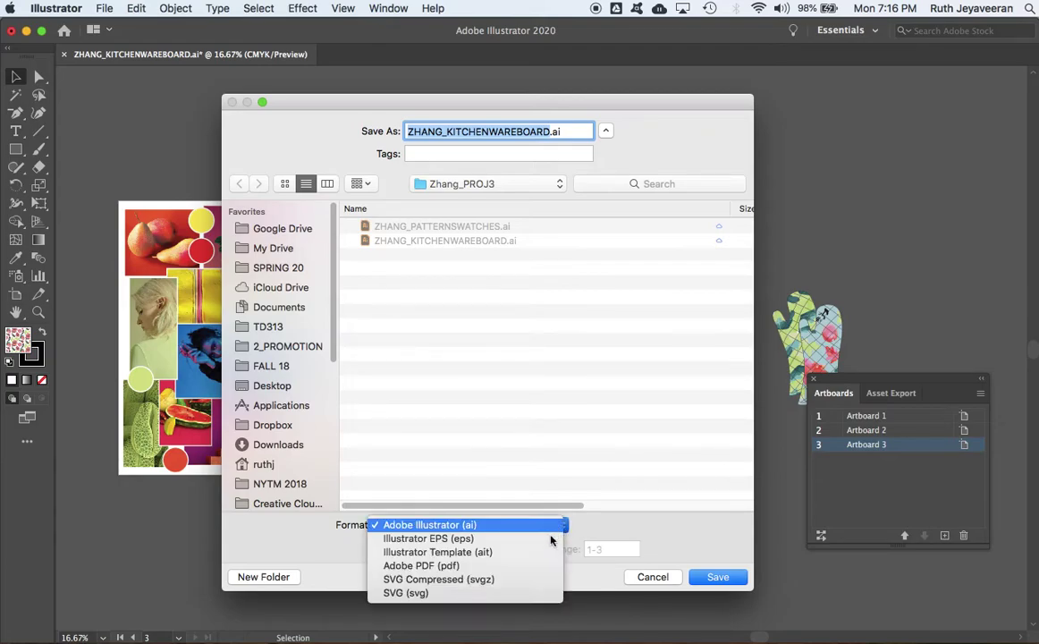
click(524, 566)
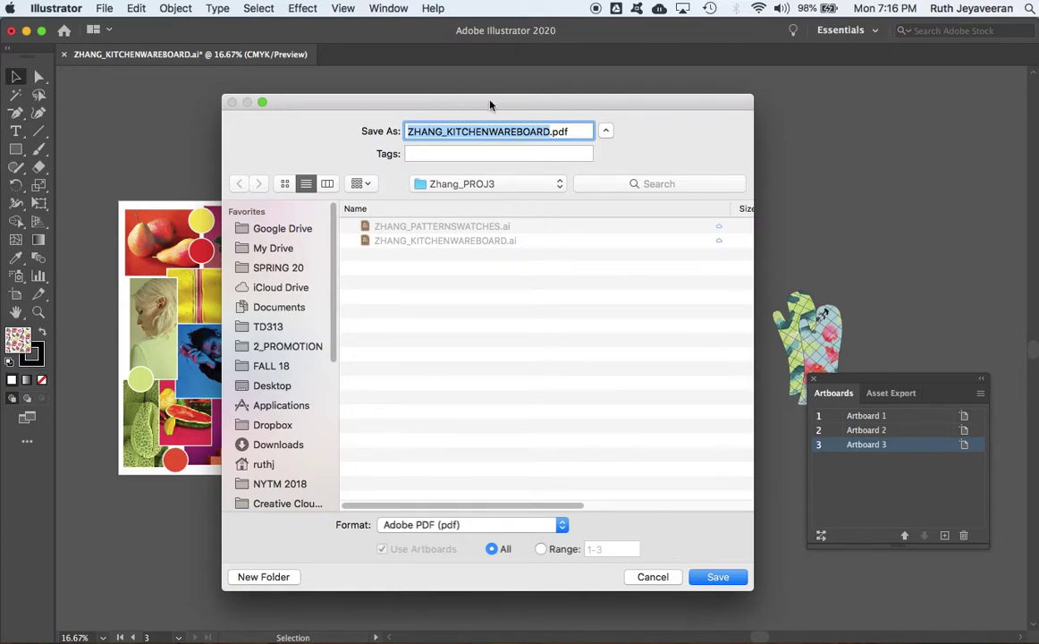
- Try limiting the PDF to artboard range 1, and cancel the save
drag(445, 103, 497, 519)
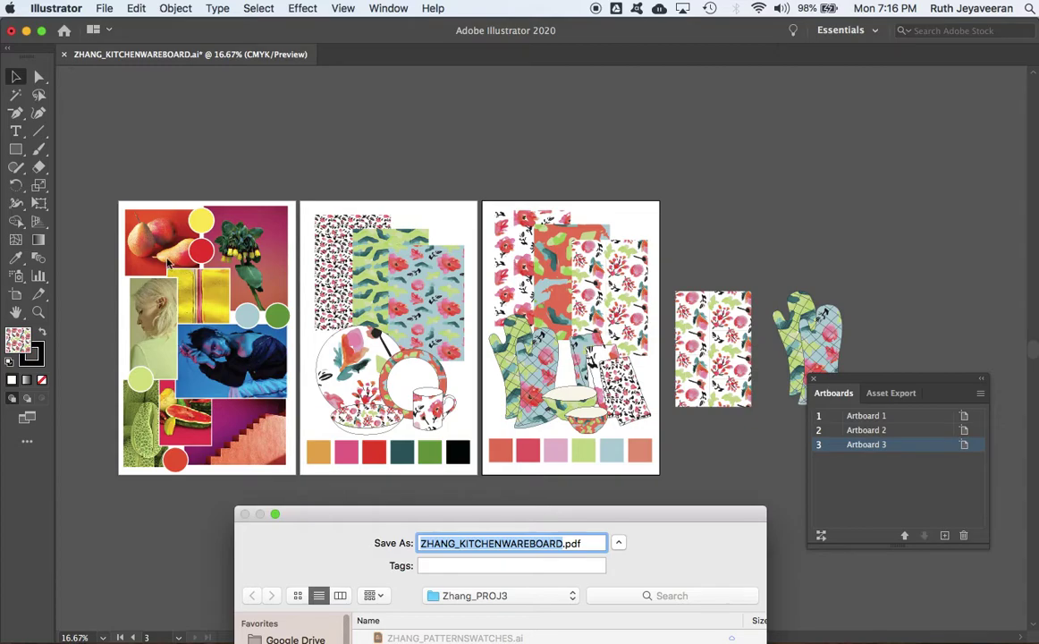
drag(371, 515, 555, 55)
click(737, 501)
drag(784, 504, 815, 511)
text(1)
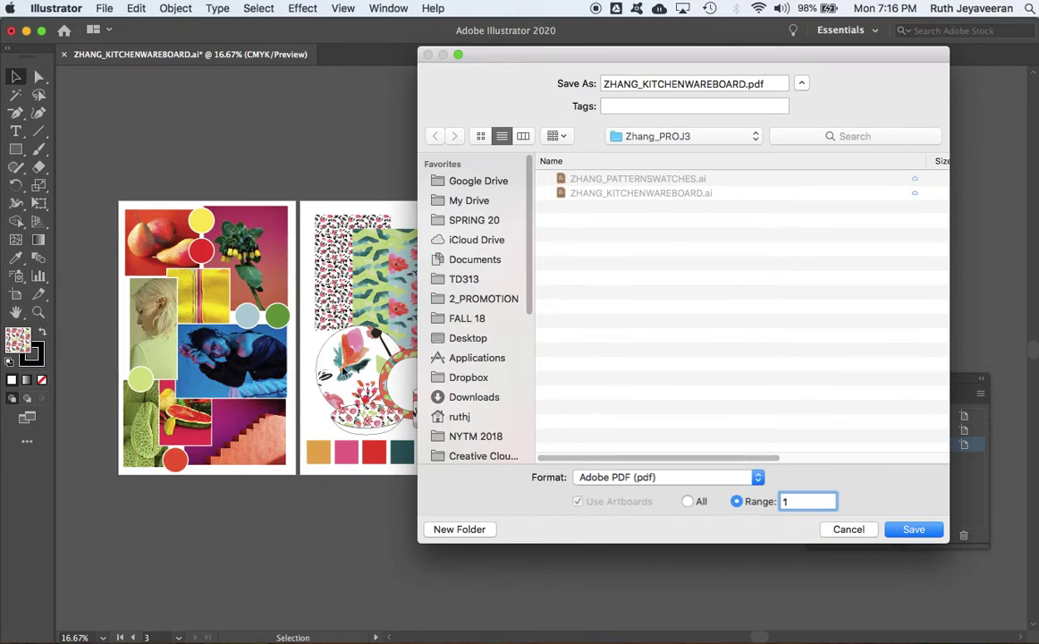
click(849, 528)
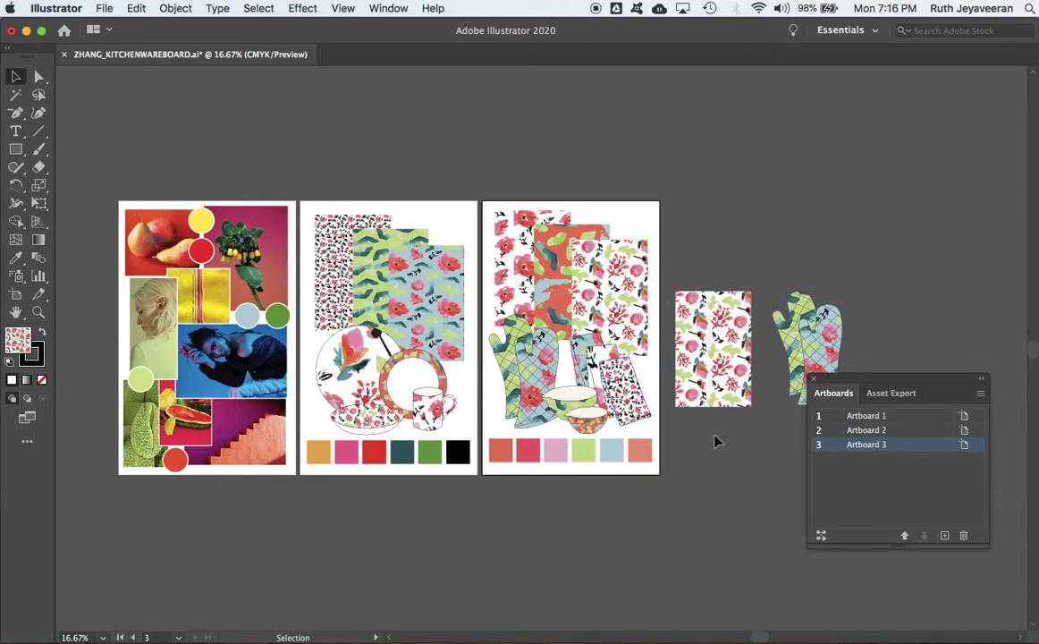
- Uncover the oven mitts artwork, review the file formats available for saving the board, and leave without saving
drag(884, 375, 894, 425)
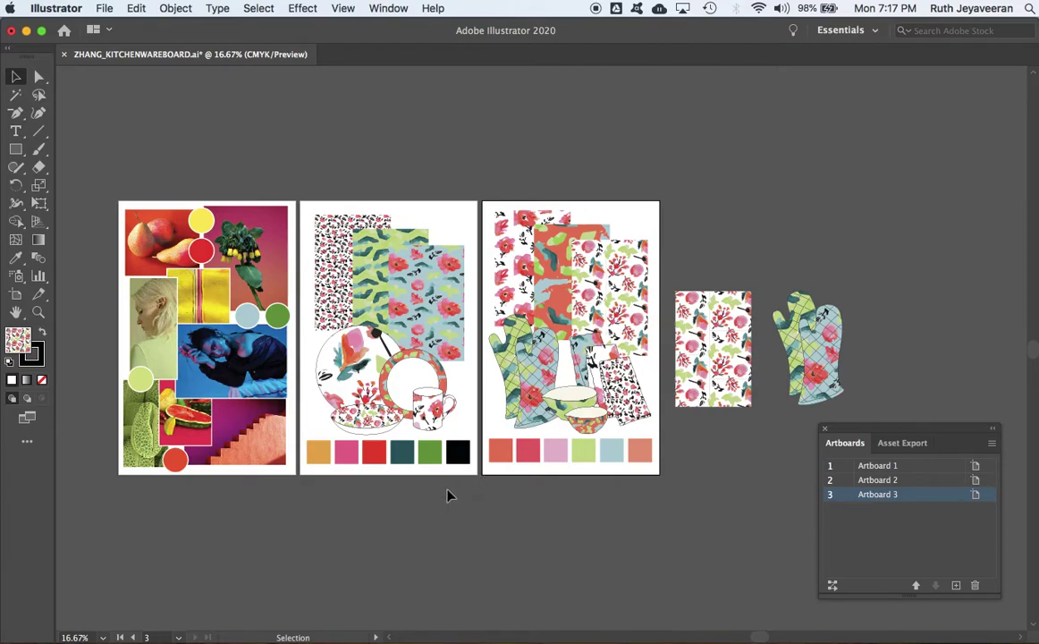
click(98, 8)
click(131, 136)
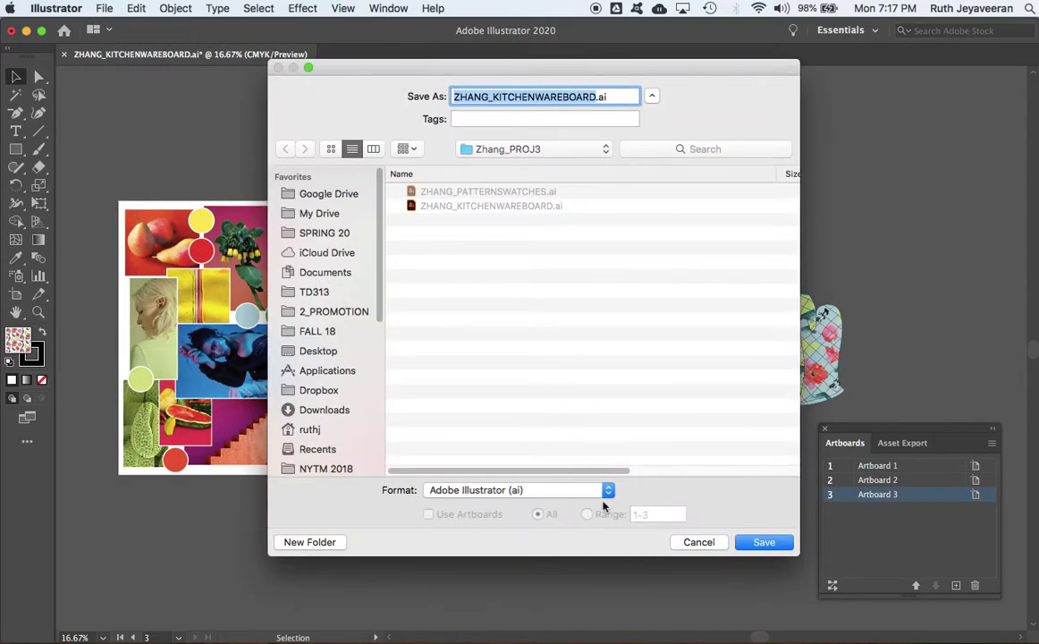
click(608, 490)
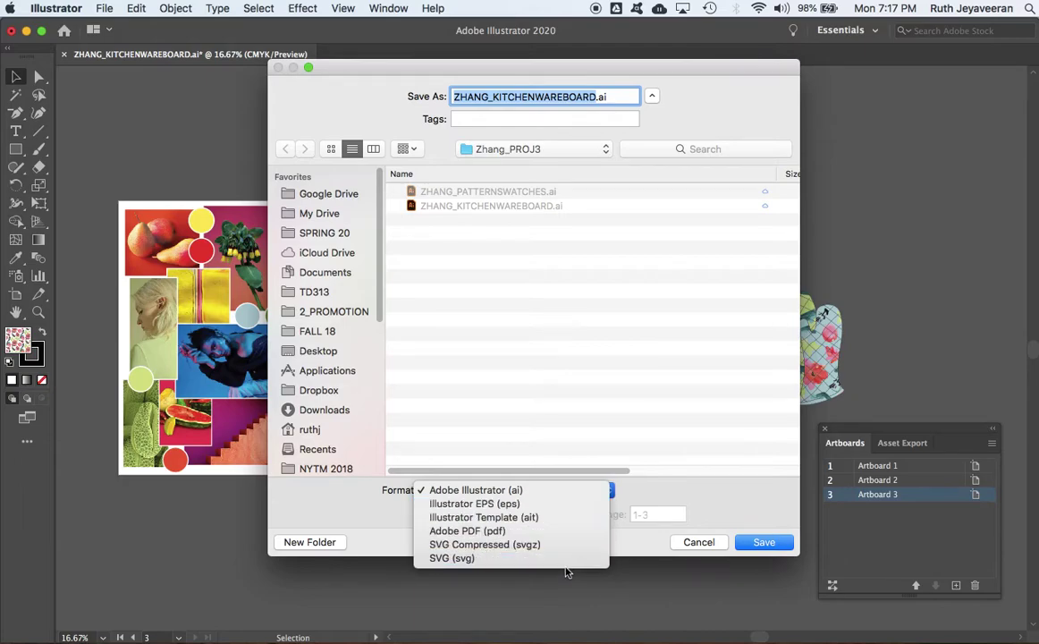
click(613, 508)
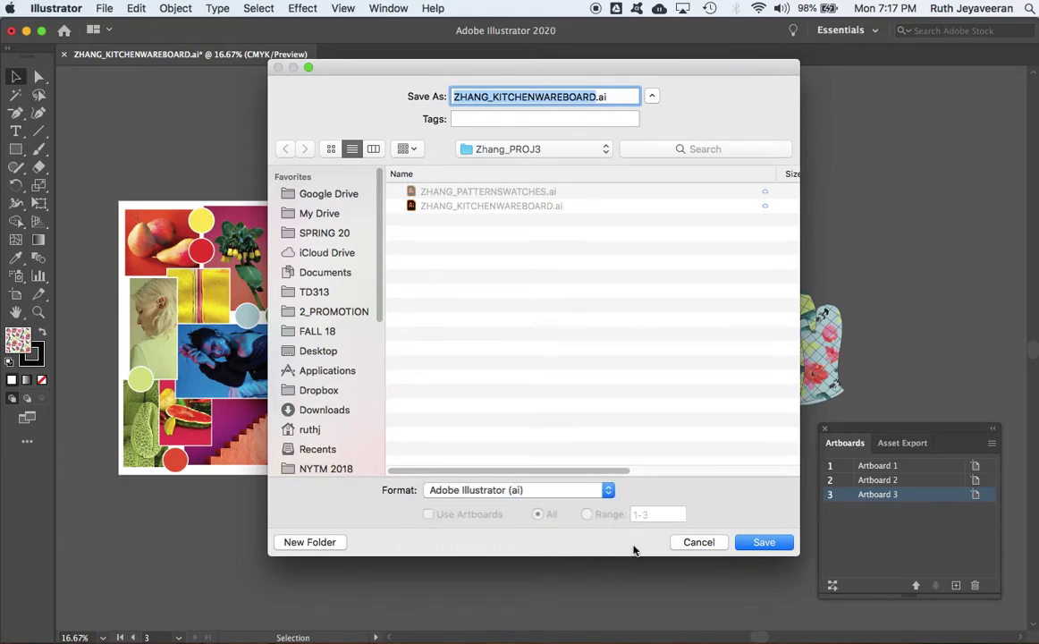
click(699, 541)
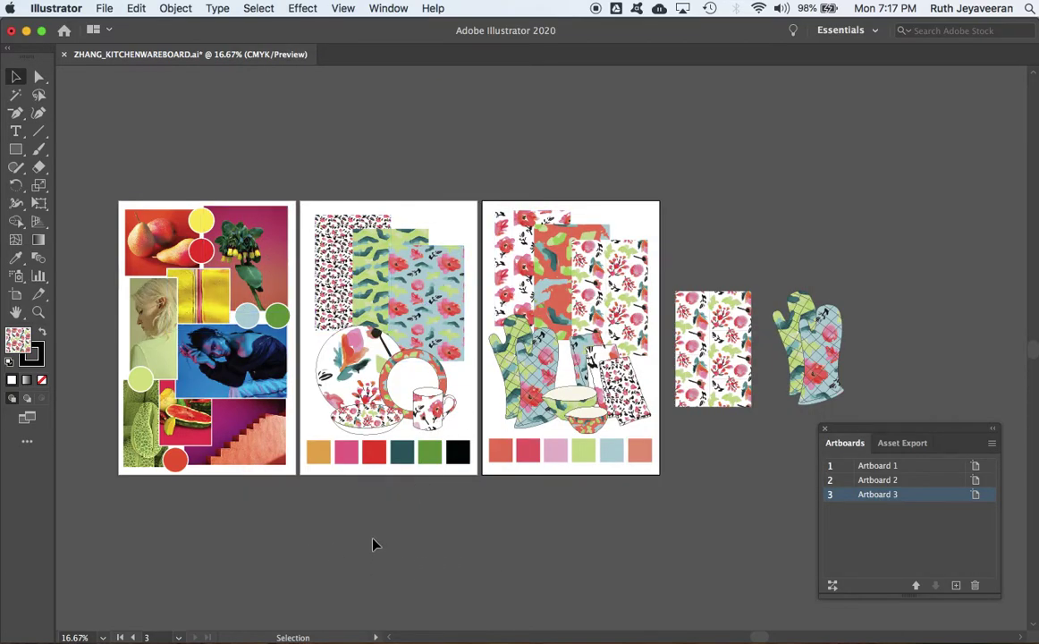
- Select the small red-and-black floral rectangle on Artboard 2 and display the document's swatches and the transform settings
click(332, 292)
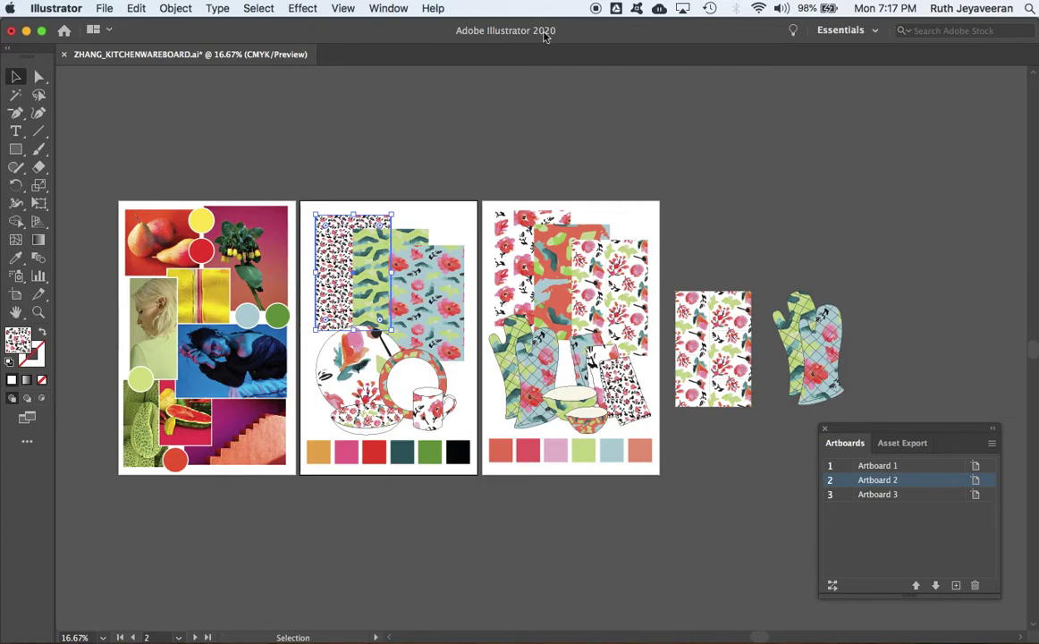
click(390, 9)
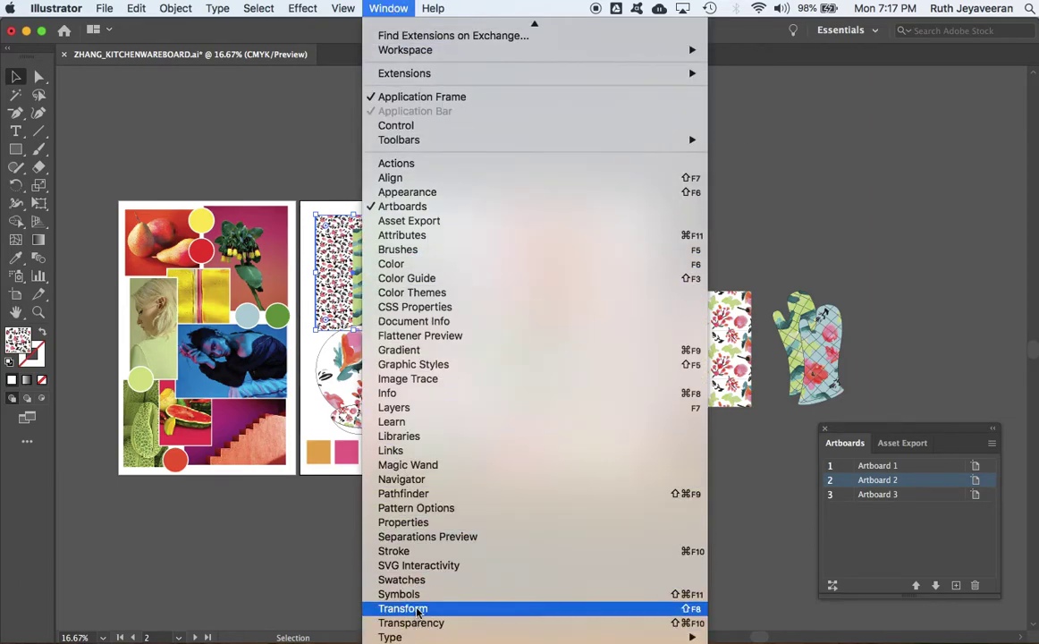
click(403, 580)
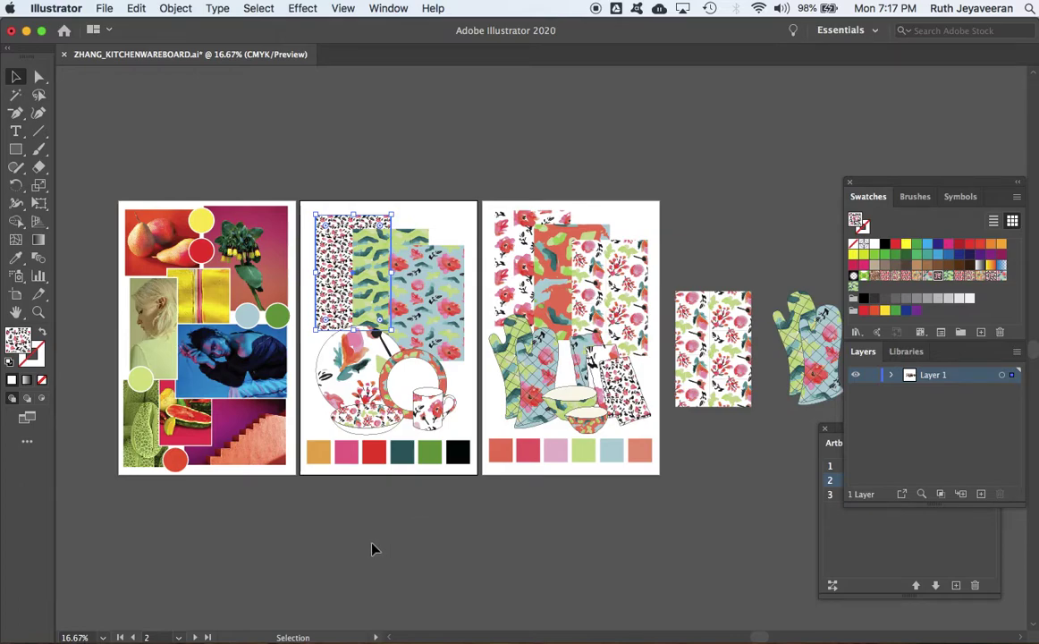
key(shift+F8)
key(a)
key(v)
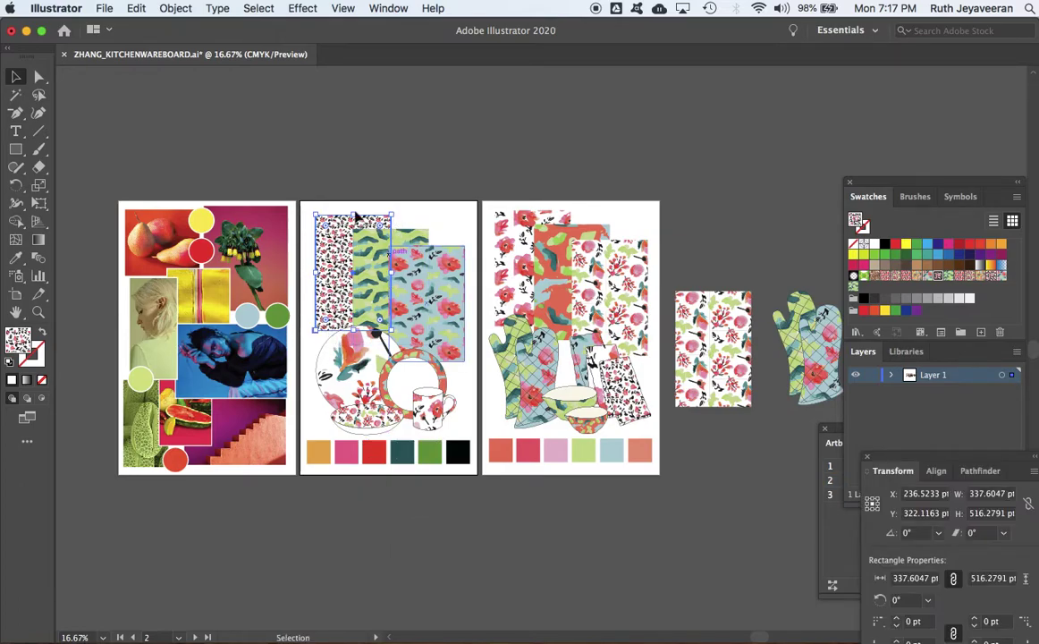
- Create a new 612 x 792 pt Letter document and paste a copy of the small floral rectangle into it
click(104, 8)
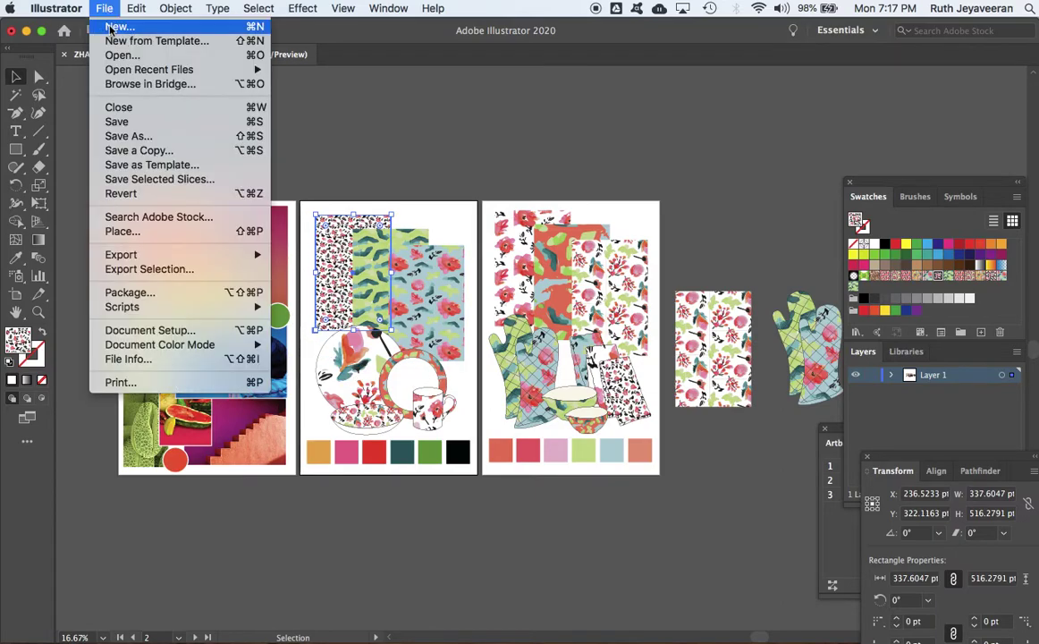
click(111, 28)
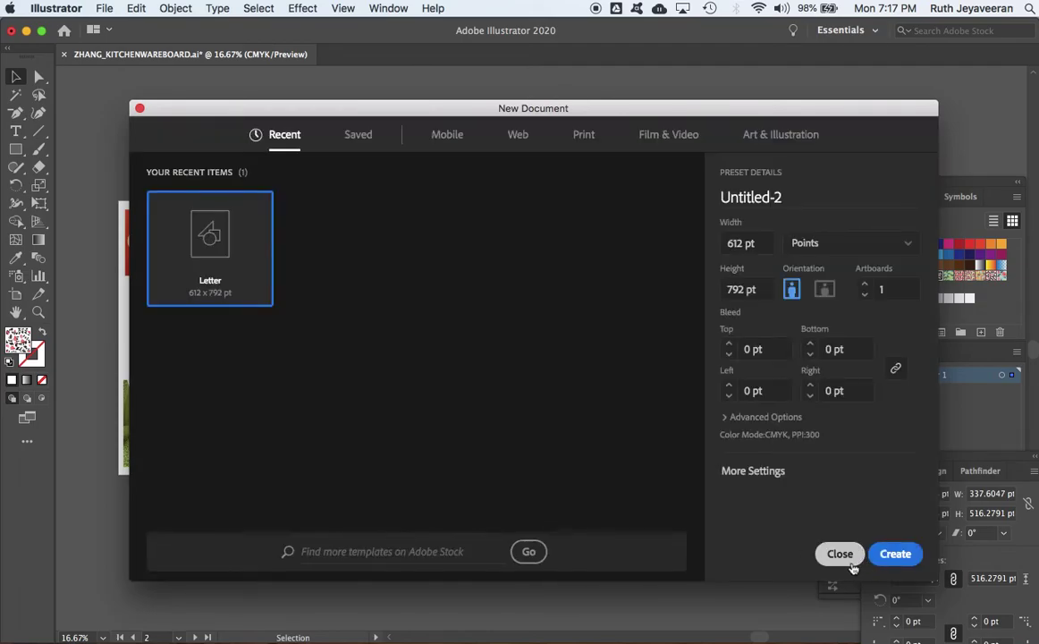
click(837, 555)
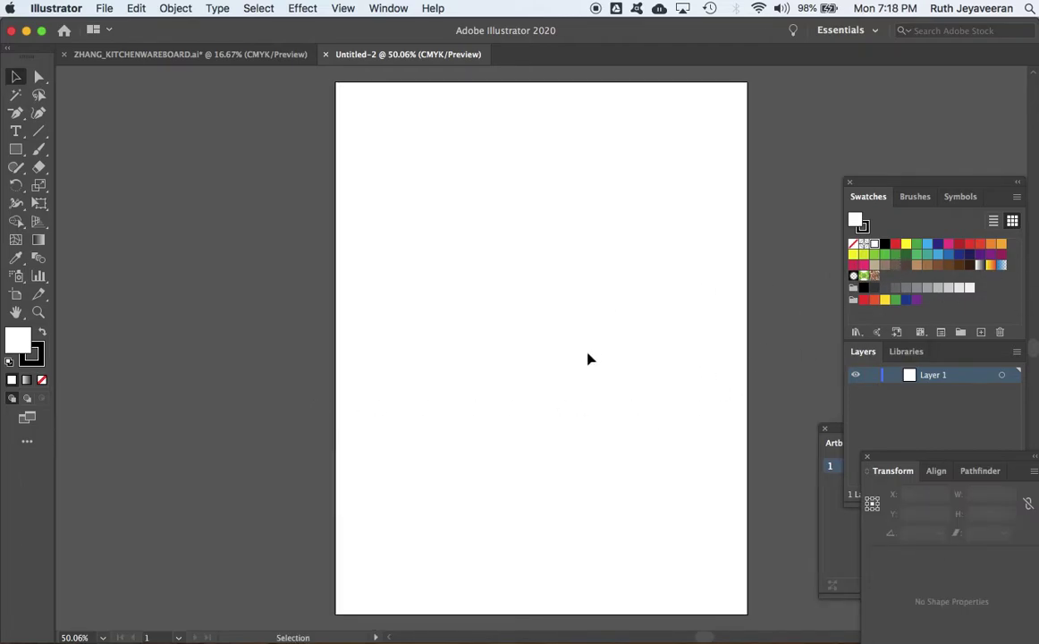
key(a)
key(super+v)
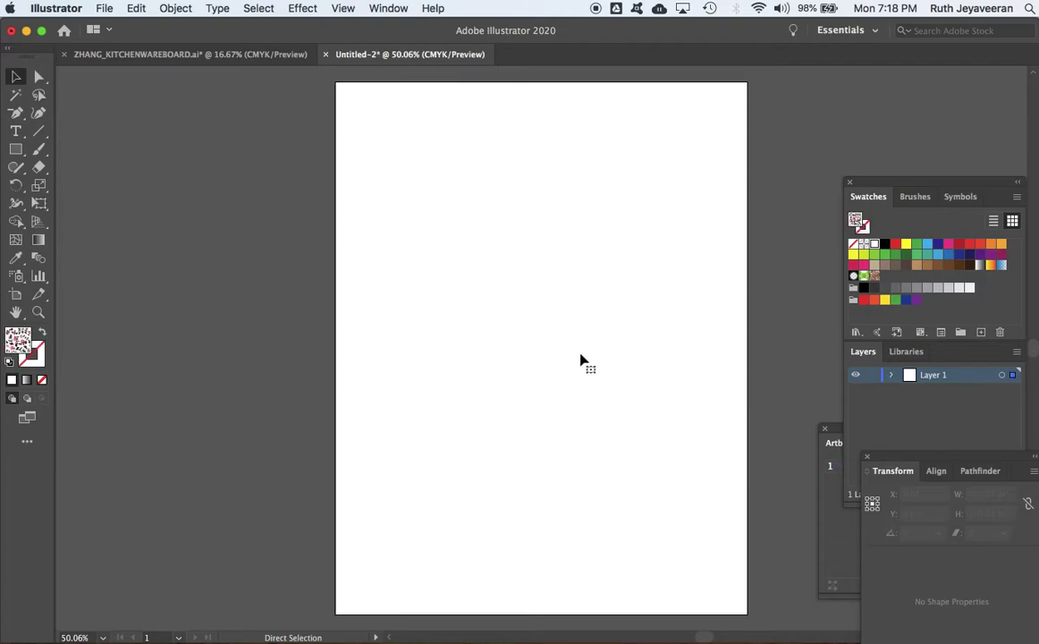
key(v)
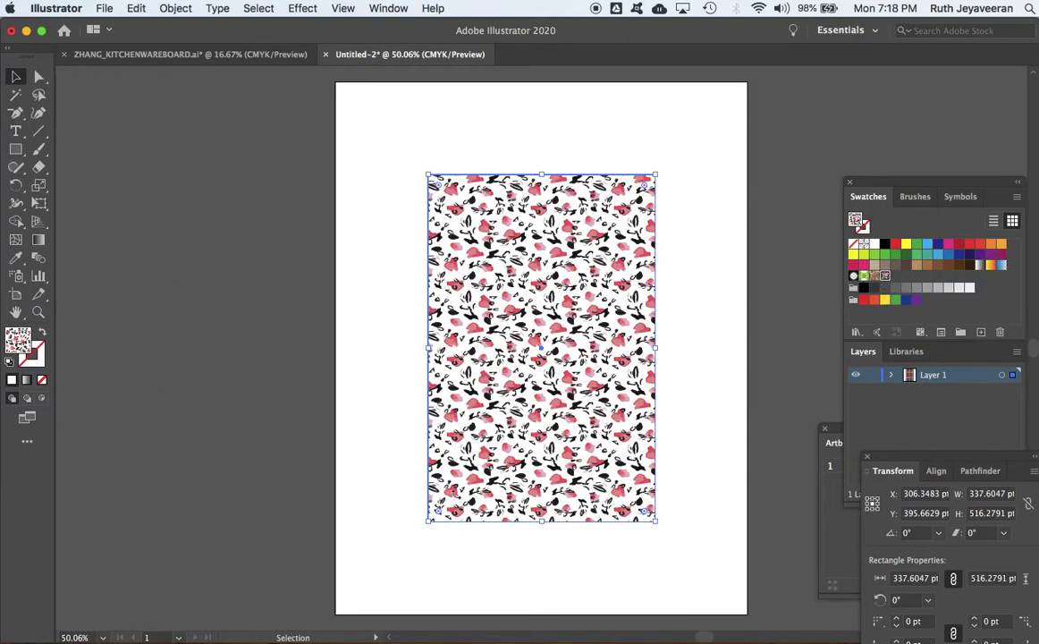
- Close the transform settings and artboard list, keeping the swatches displayed beside the pasted floral rectangle with its pattern fill in view
key(space)
drag(723, 403, 559, 368)
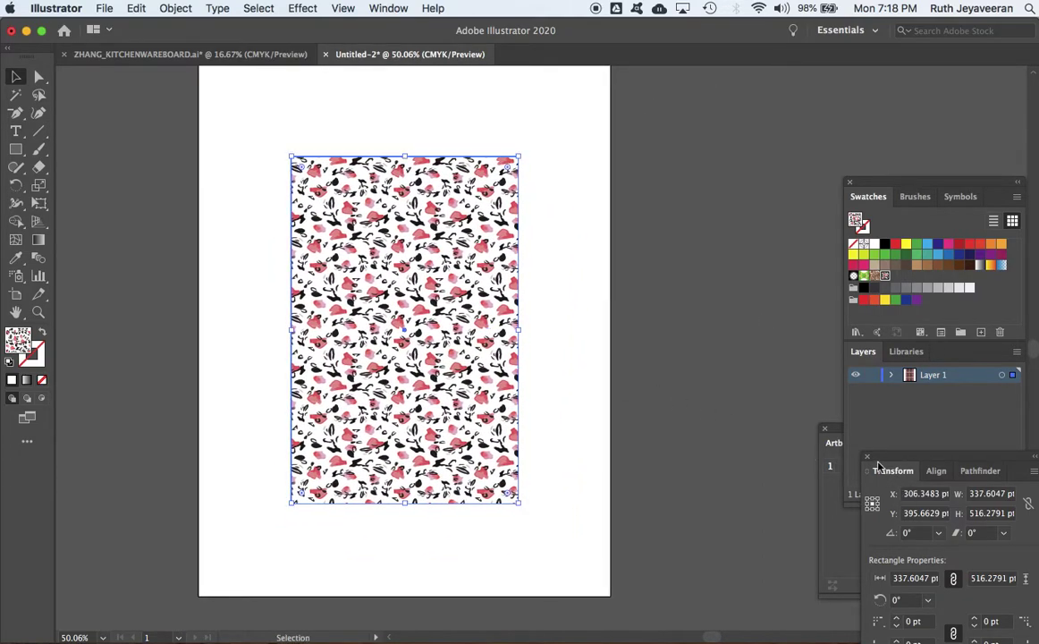
click(867, 456)
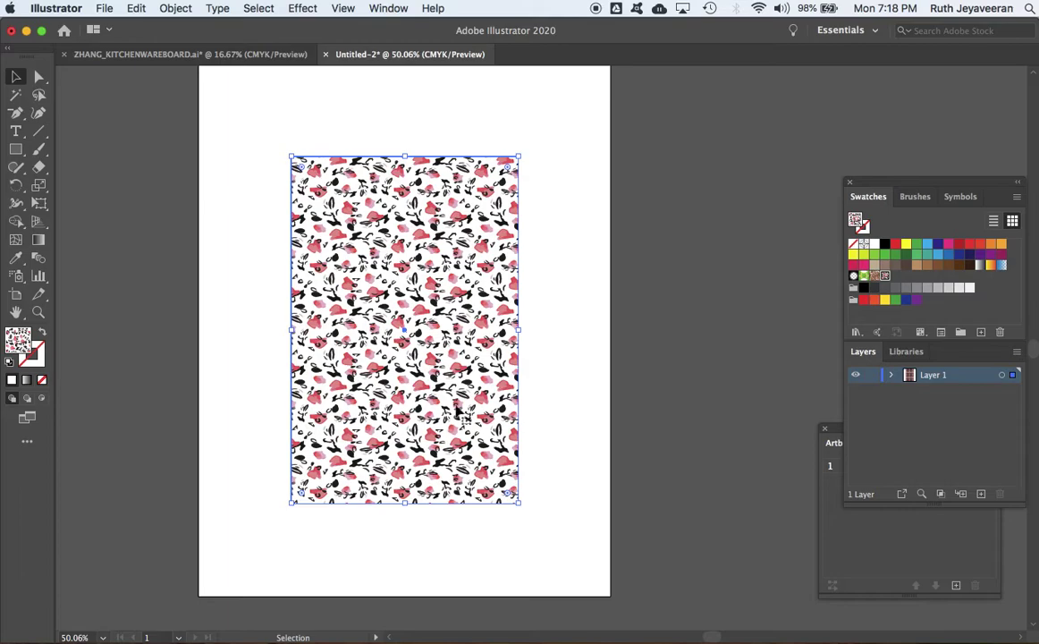
drag(876, 184, 902, 182)
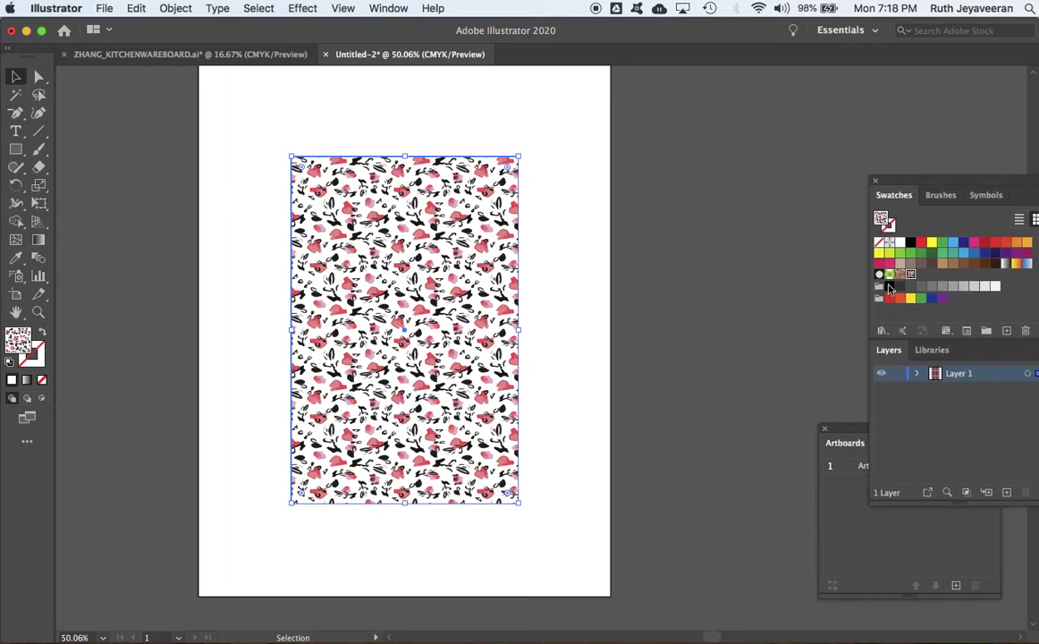
click(824, 430)
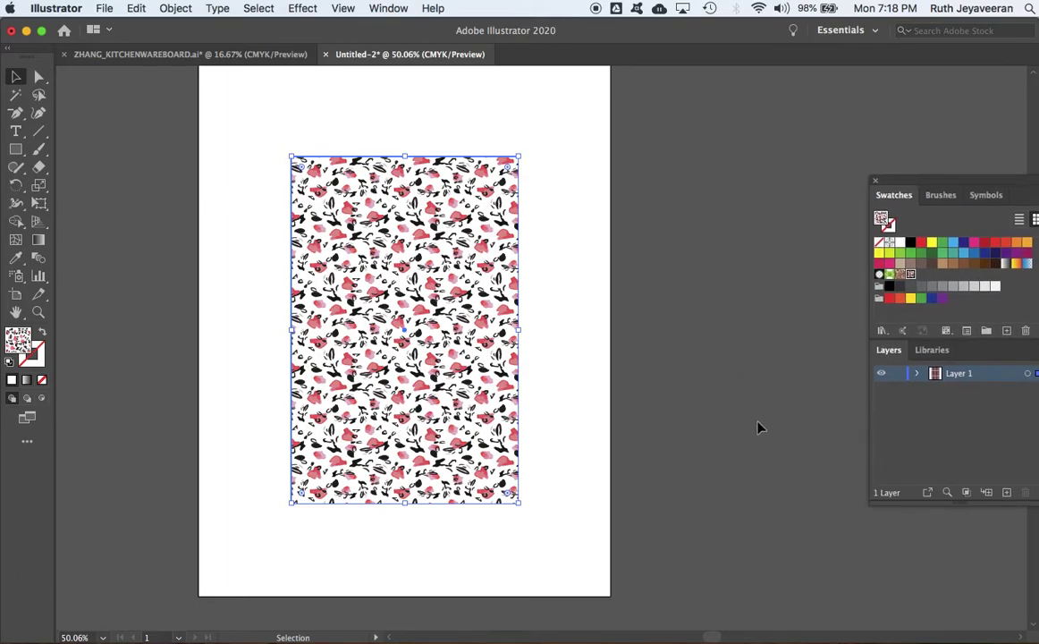
drag(751, 412, 628, 422)
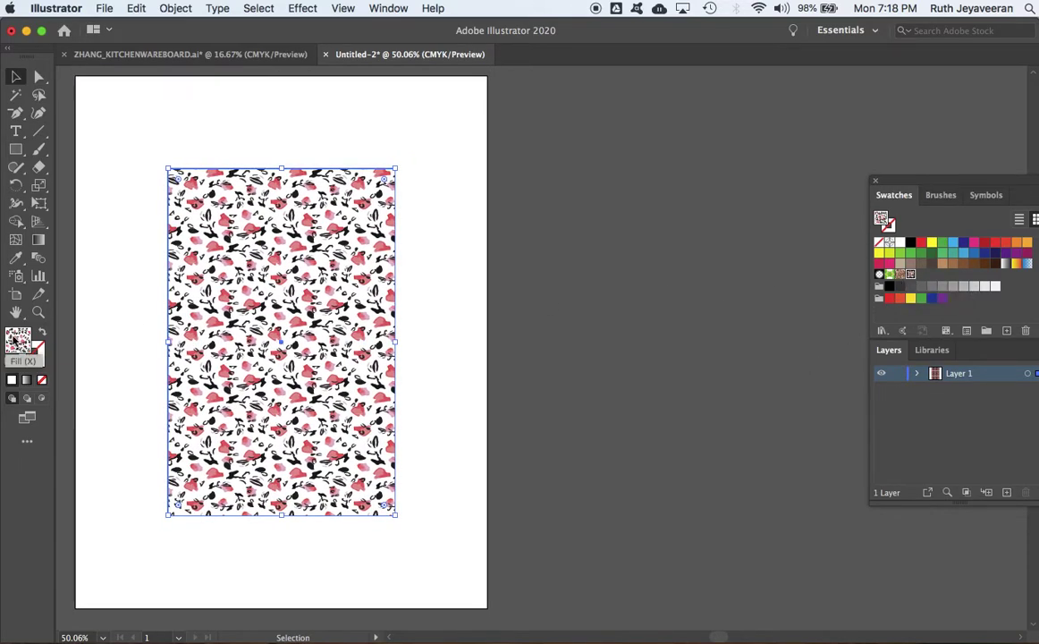
key(x)
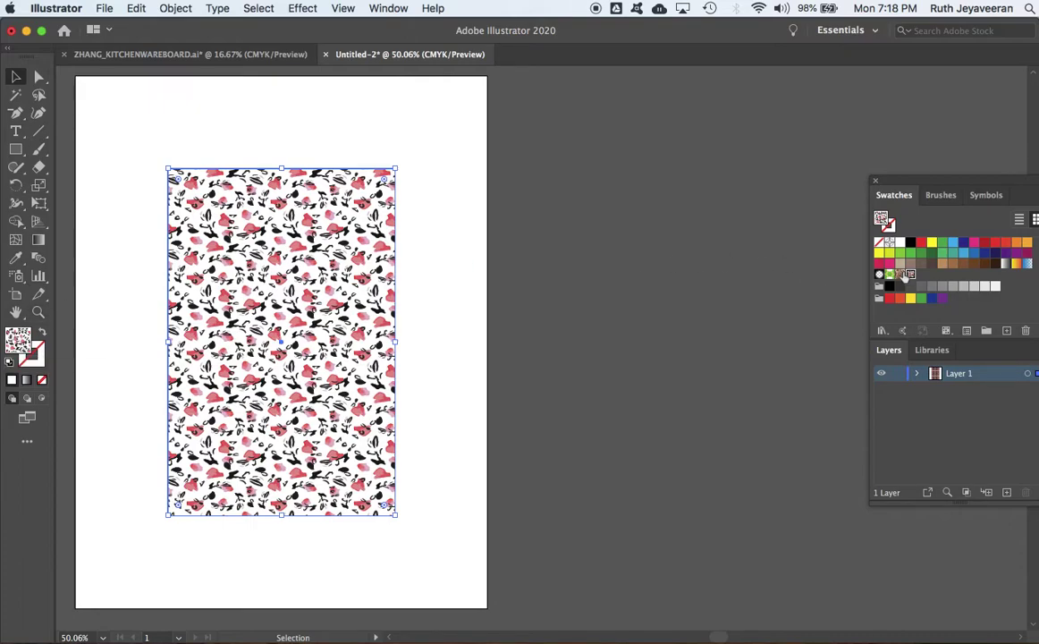
- Place the red-and-black floral pattern swatch's repeat tile beside the artboard, select it as one group, and delete the placed tile
drag(911, 276, 707, 535)
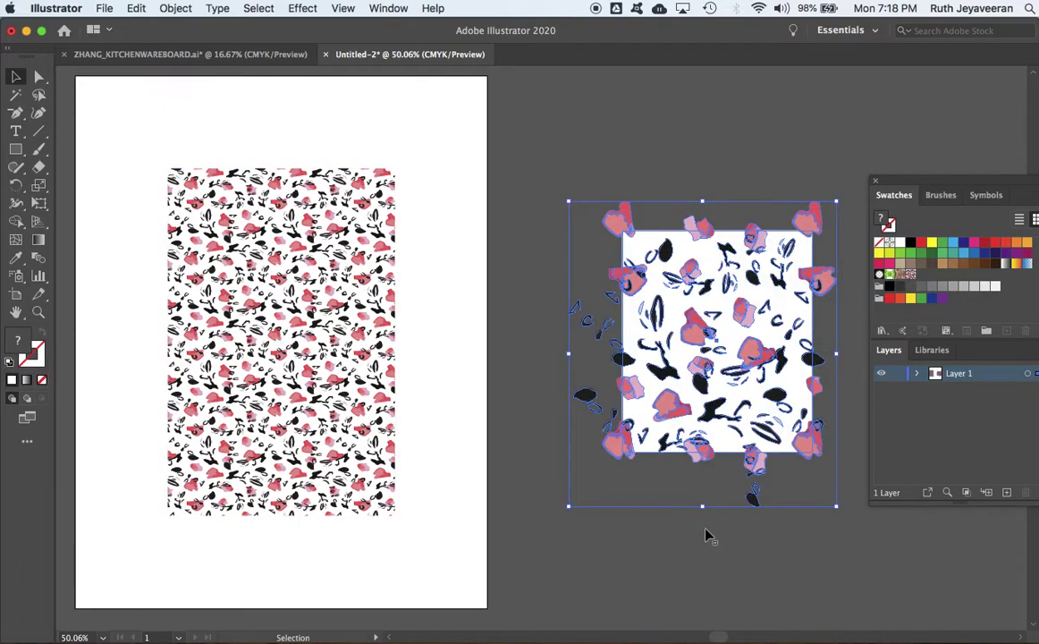
click(636, 576)
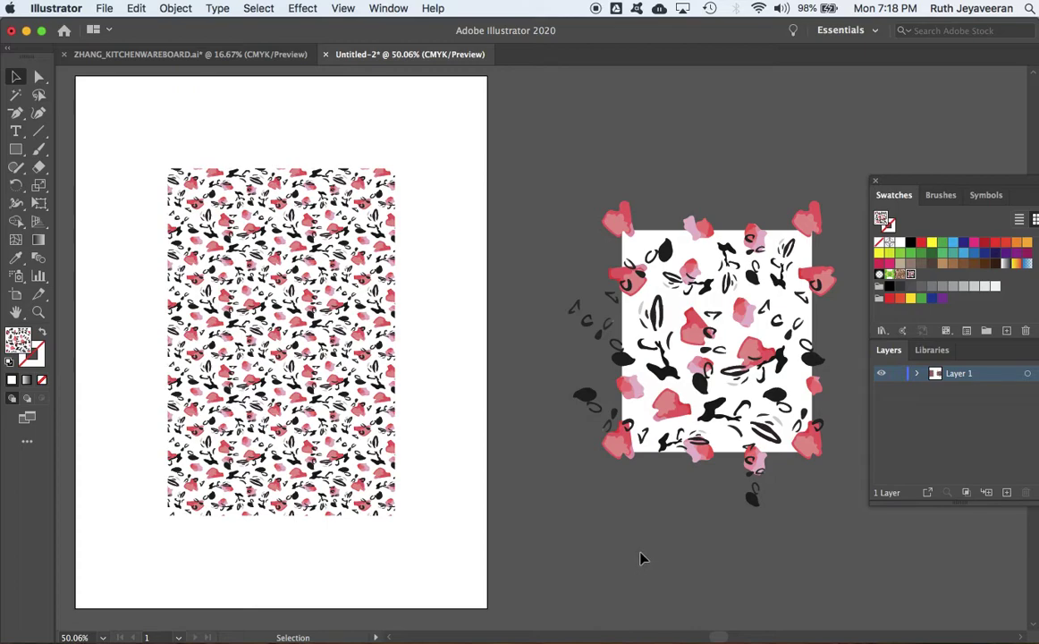
click(663, 255)
click(742, 486)
click(657, 256)
key(super+a)
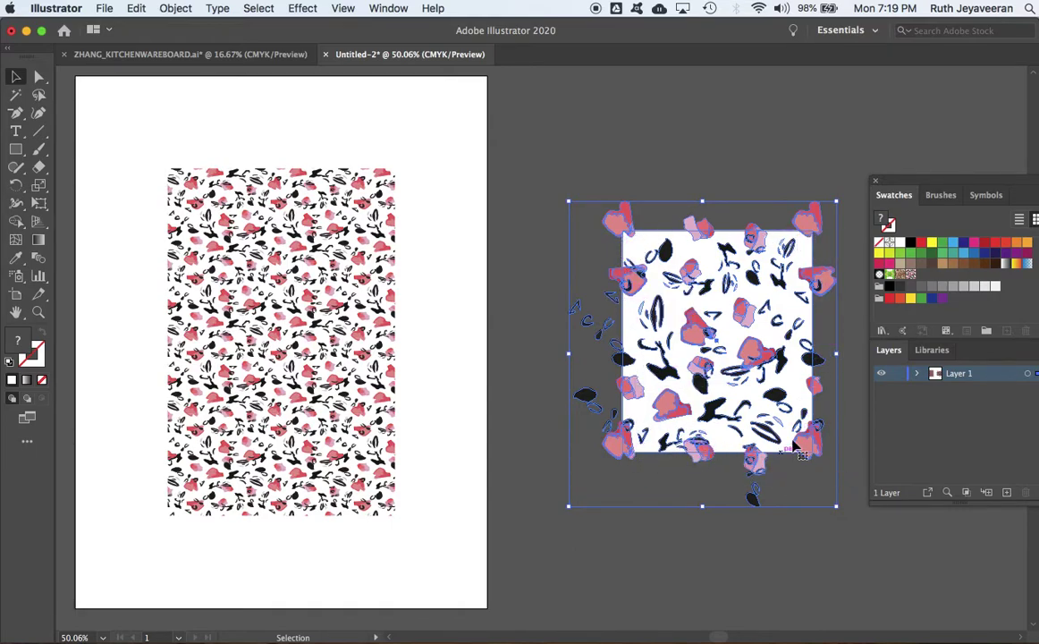
click(606, 559)
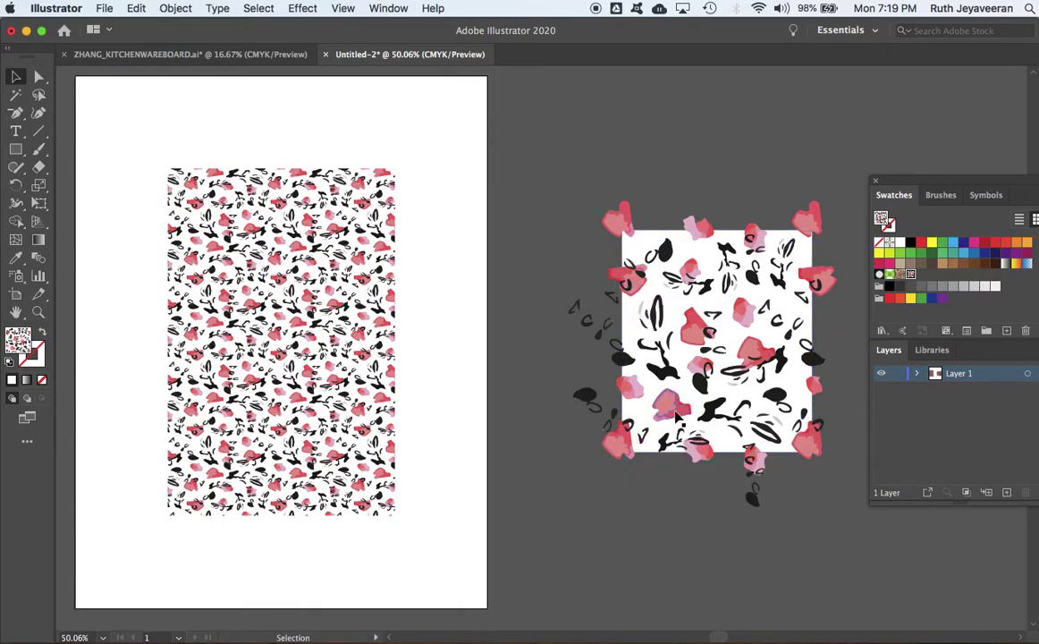
click(633, 465)
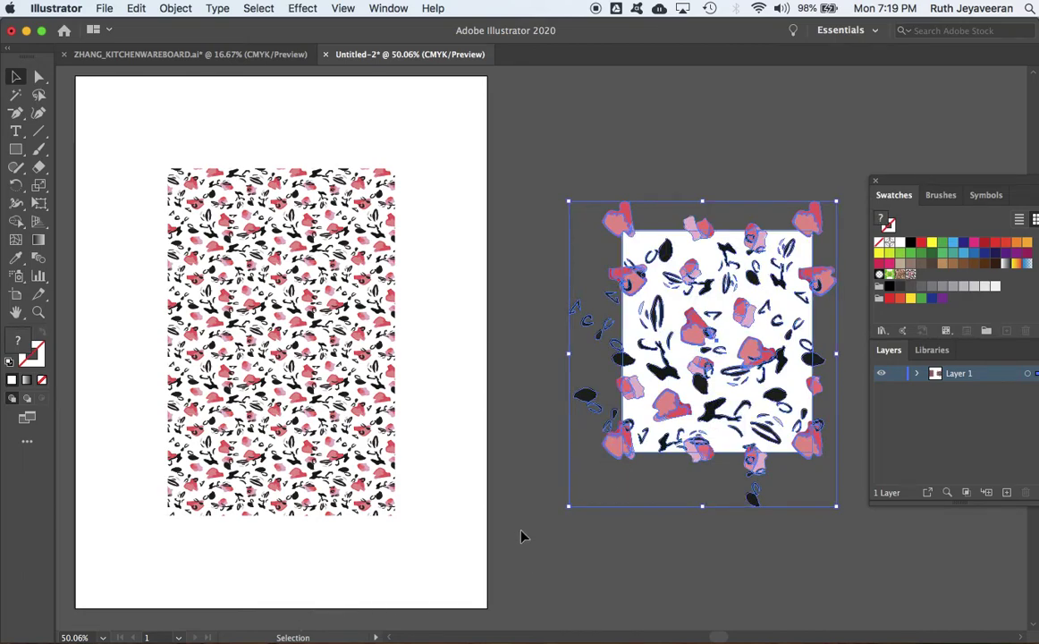
key(Delete)
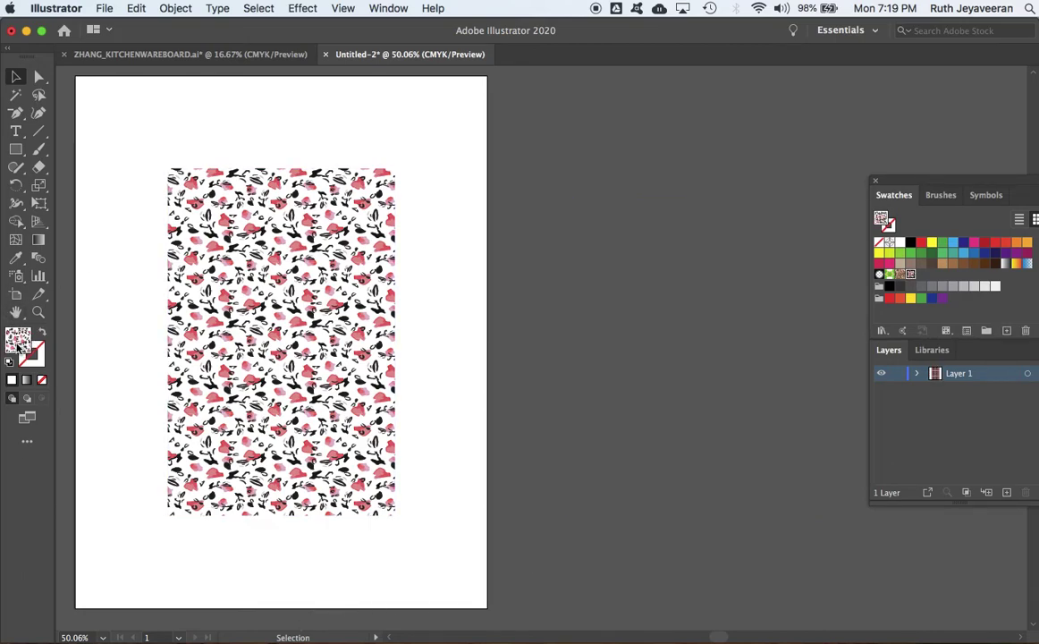
- Place the repeat tile of the current floral pattern fill beside the artboard, shift it slightly farther away, and clear the selection
drag(15, 346, 638, 375)
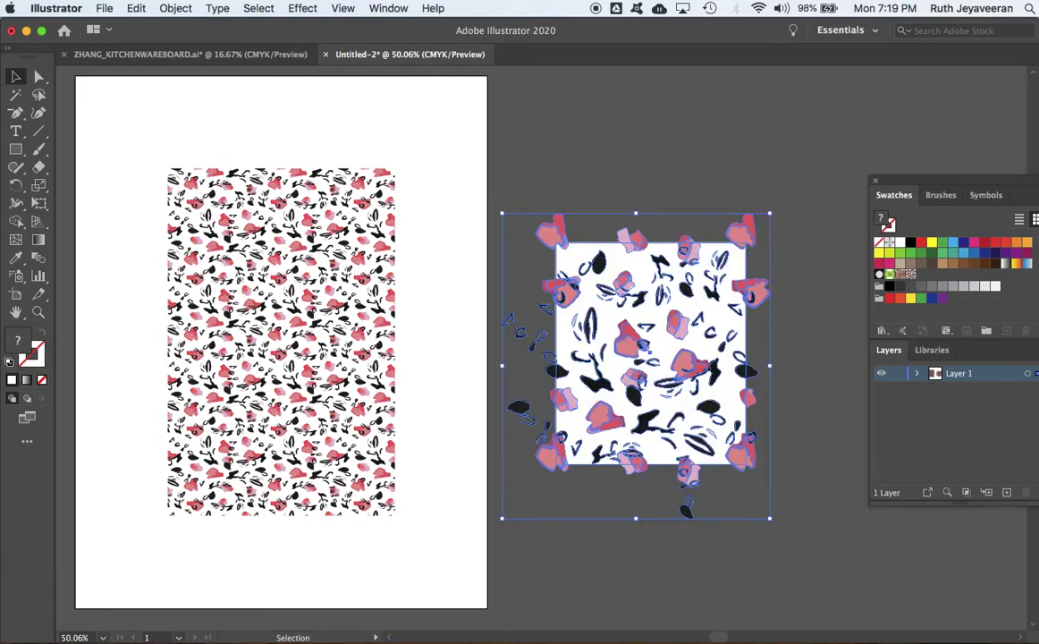
click(563, 624)
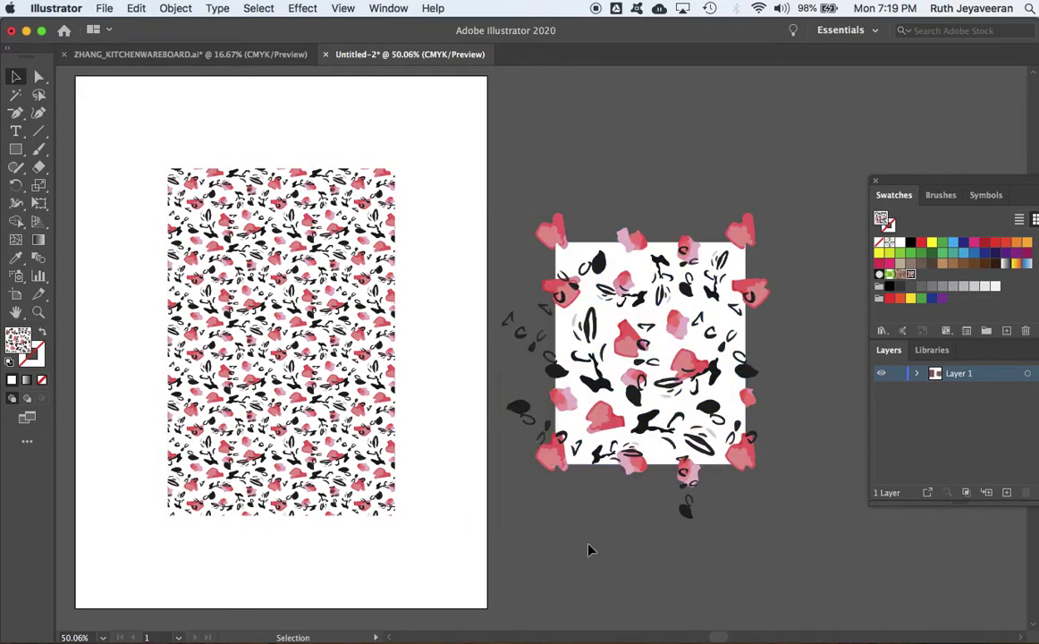
drag(577, 391, 616, 395)
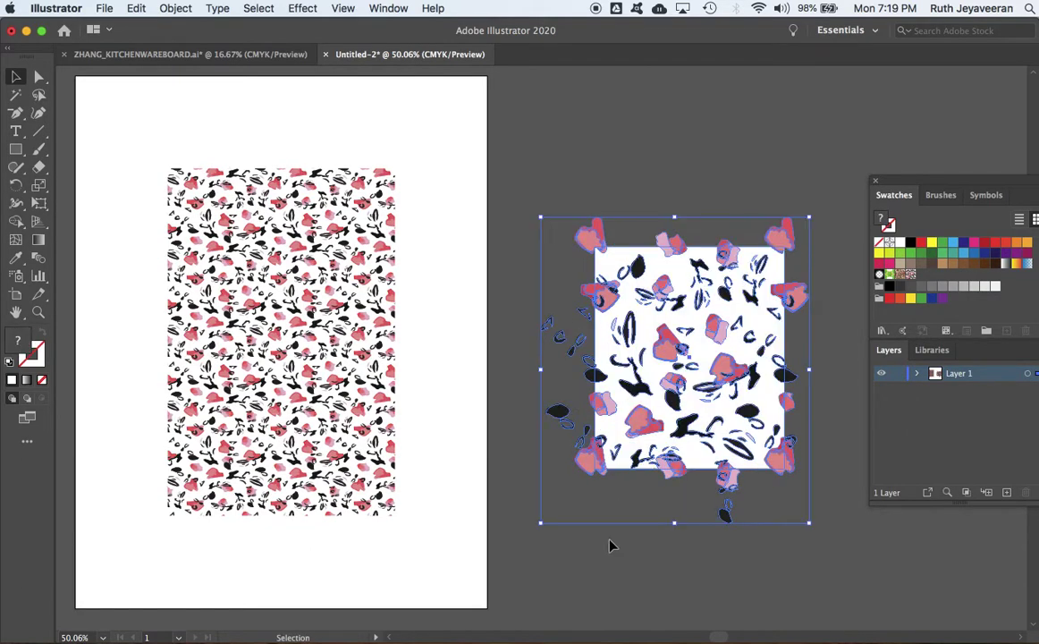
click(622, 480)
click(647, 439)
click(635, 162)
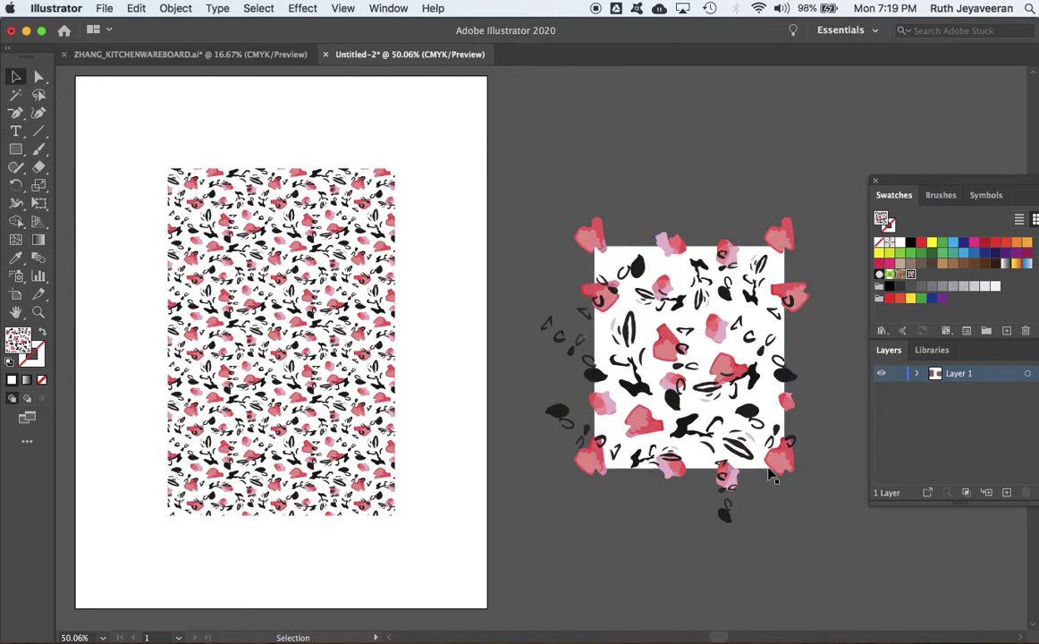
click(337, 413)
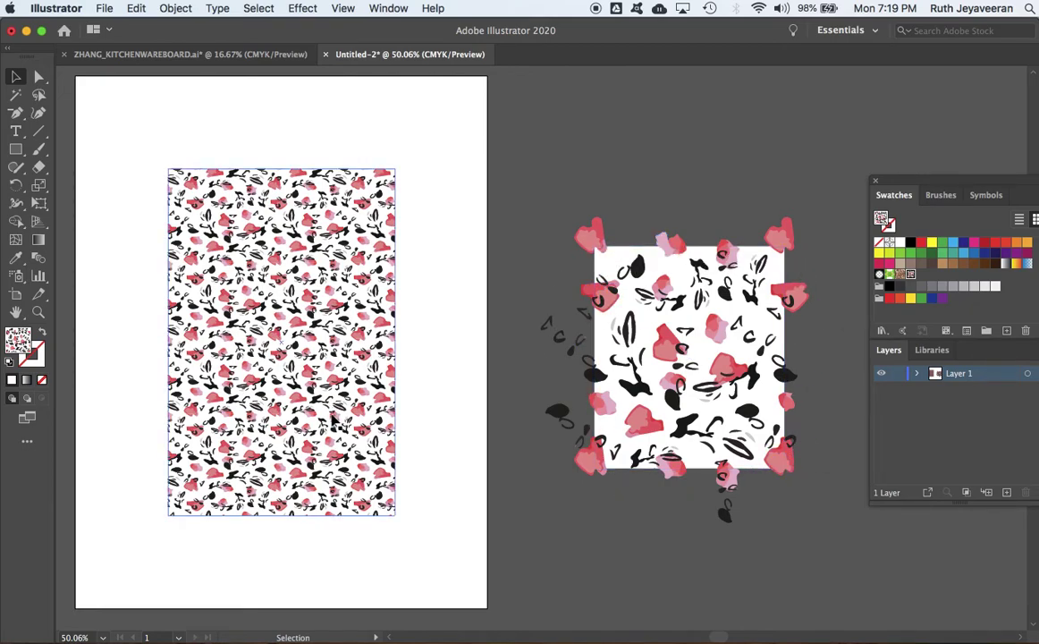
key(super+shift+a)
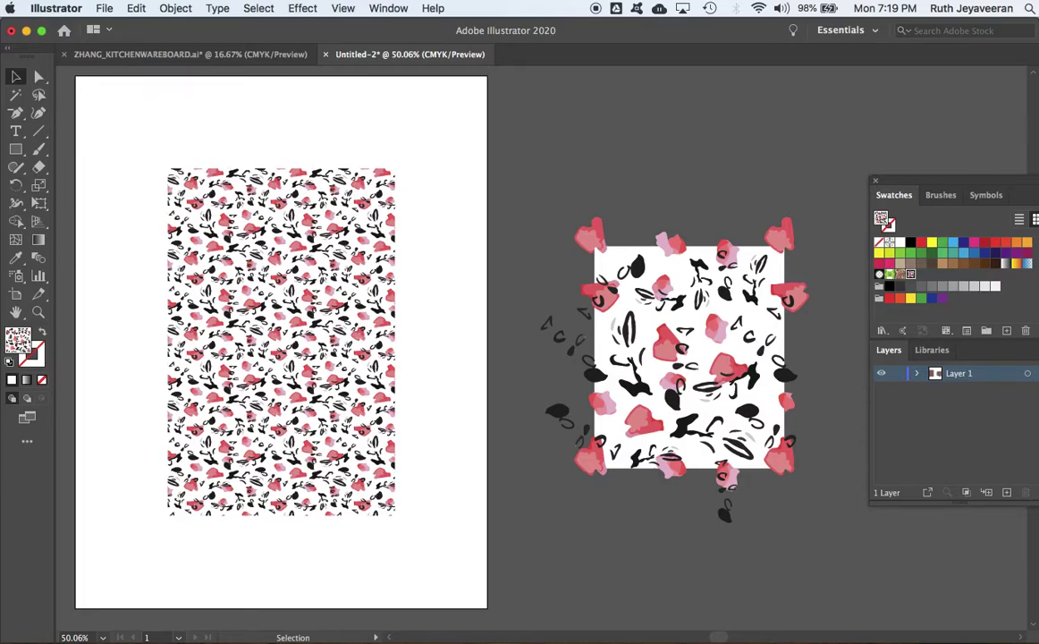
- Select only the white background rectangle of the floral repeat tile with the Group Selection tool
drag(35, 81, 129, 97)
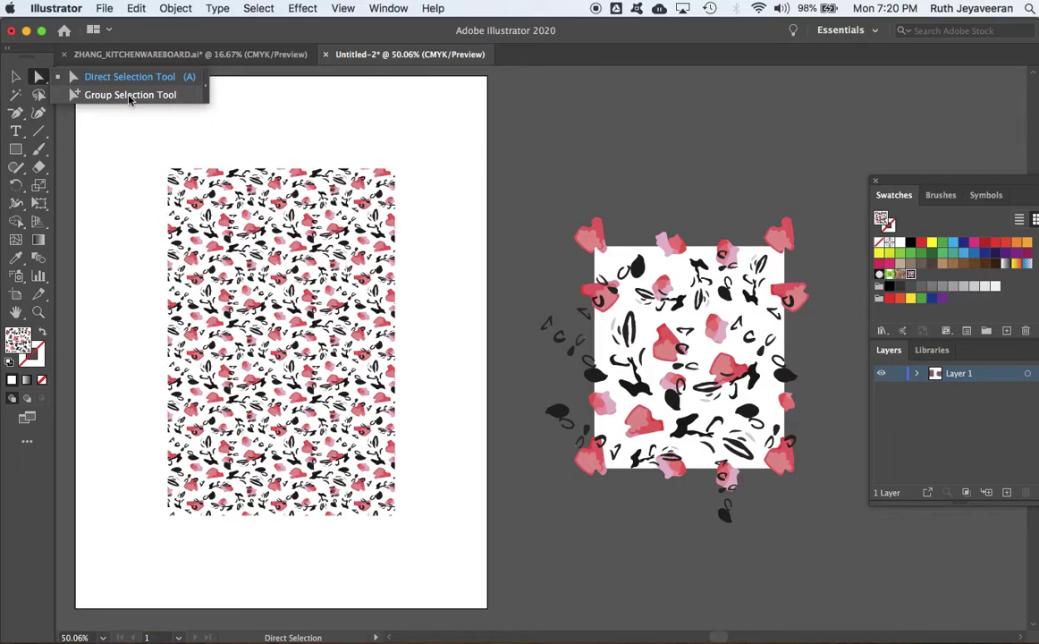
drag(129, 97, 129, 97)
click(592, 274)
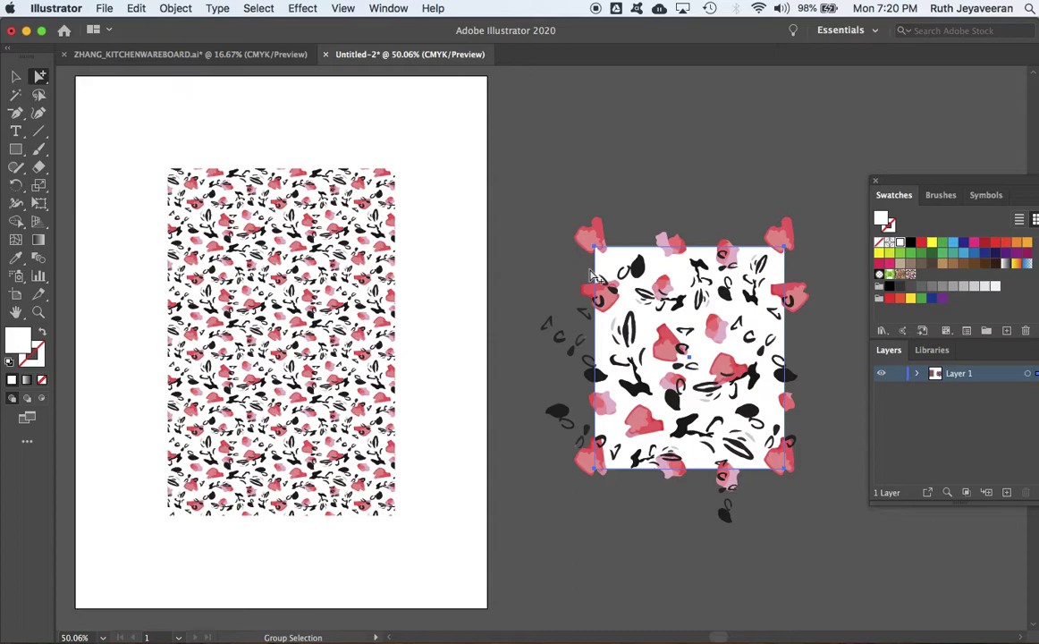
drag(40, 79, 106, 100)
click(388, 9)
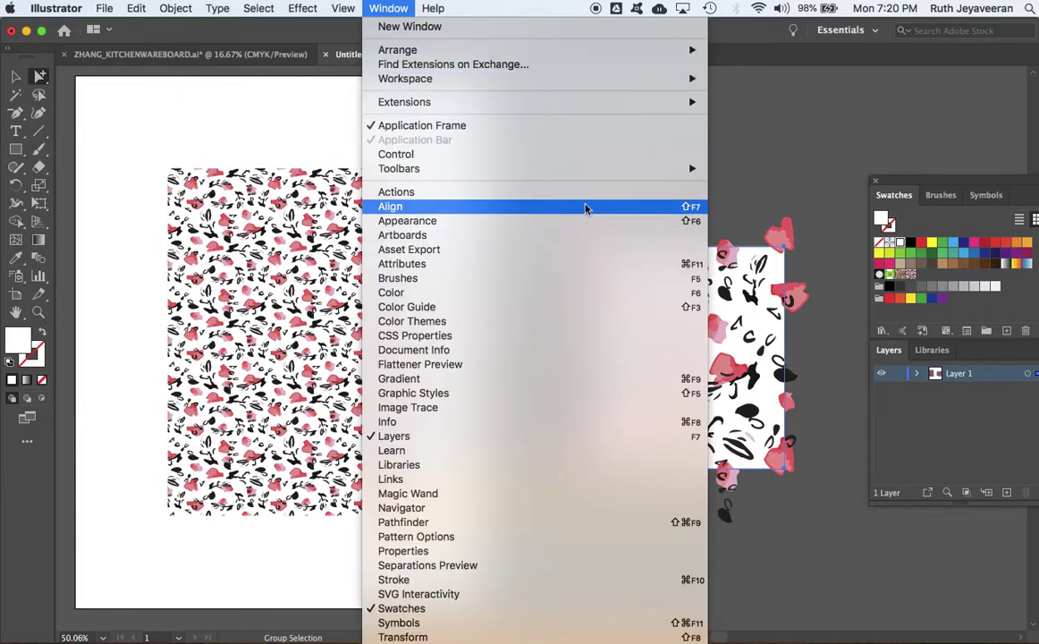
click(716, 170)
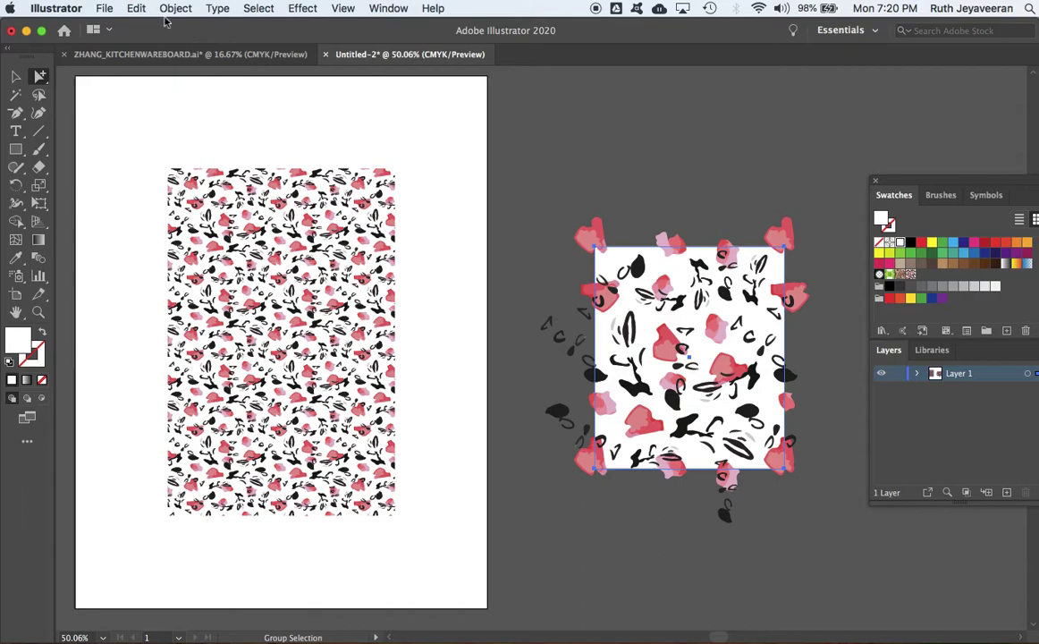
- Fit the artboard to the selected white background rectangle of the floral tile
click(175, 9)
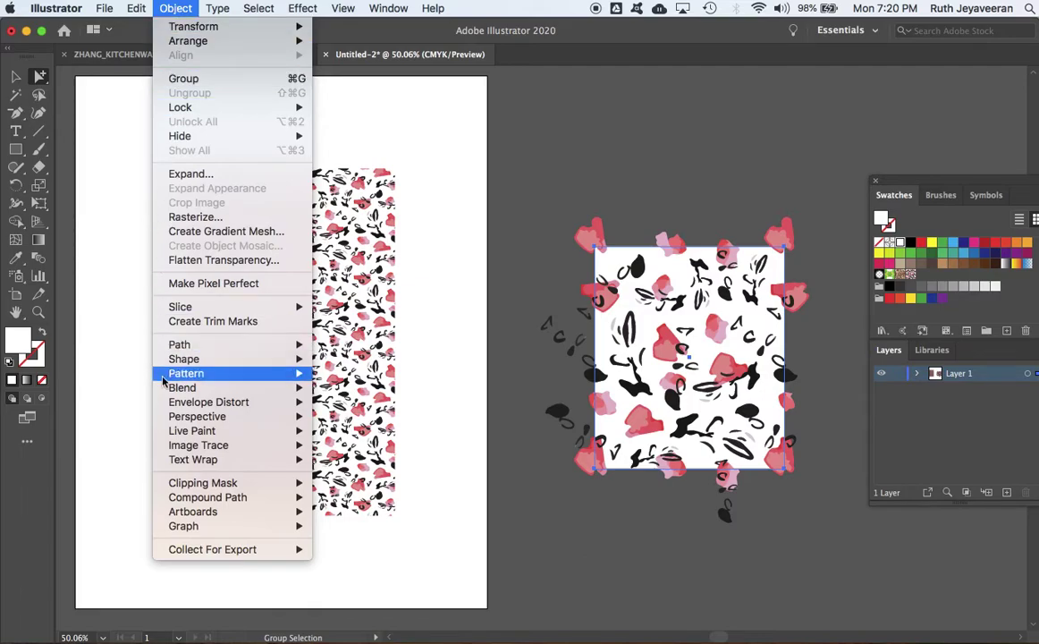
mouse_move(205, 514)
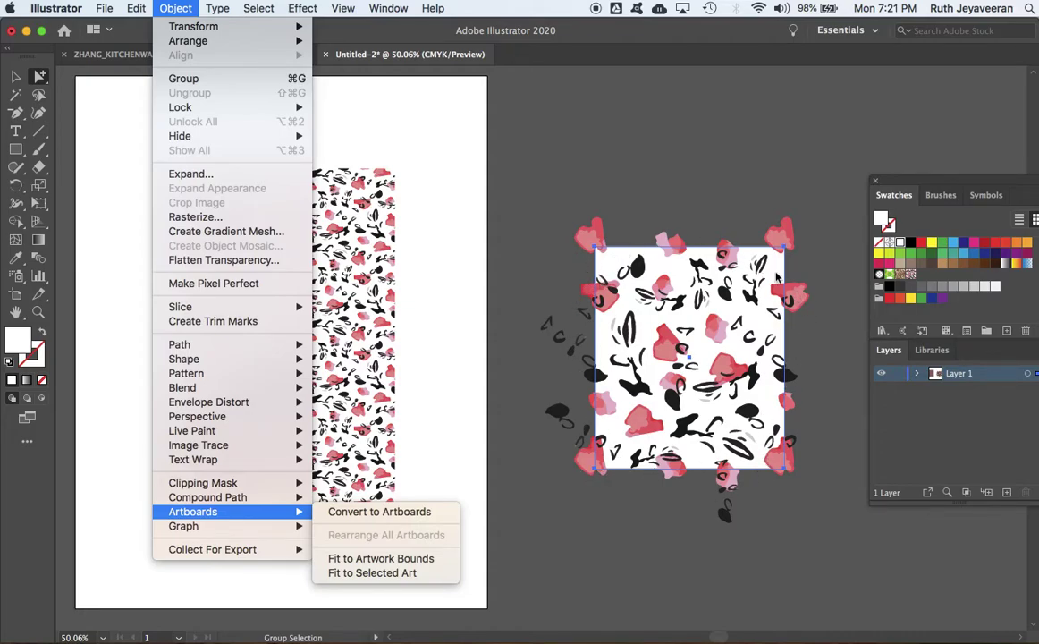
click(366, 575)
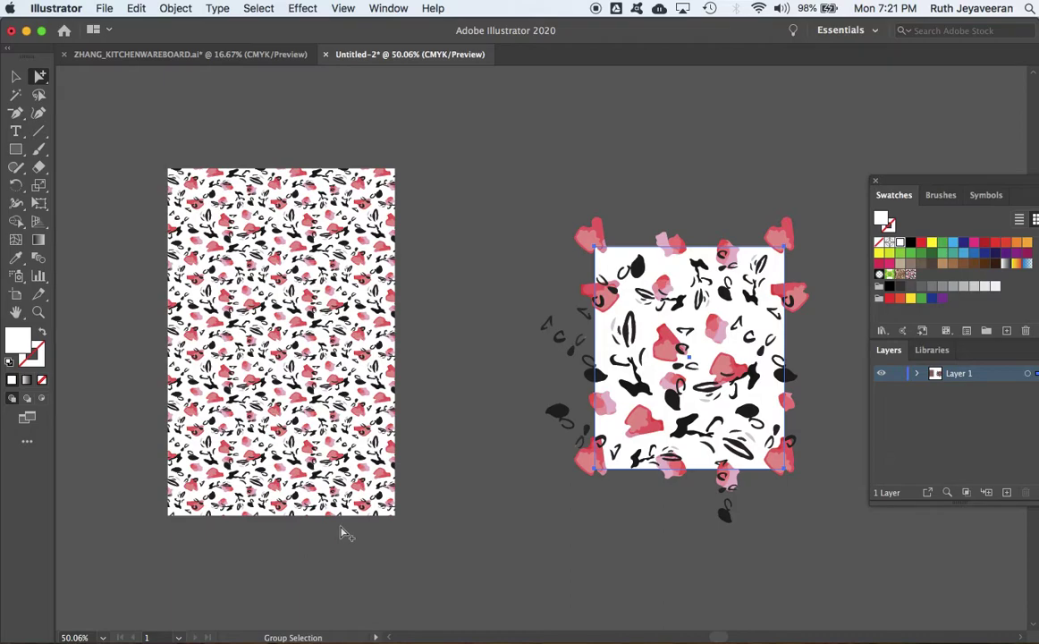
- Delete the large pattern-filled rectangle, leaving isolation mode first and keeping only the floral repeat tile
click(16, 76)
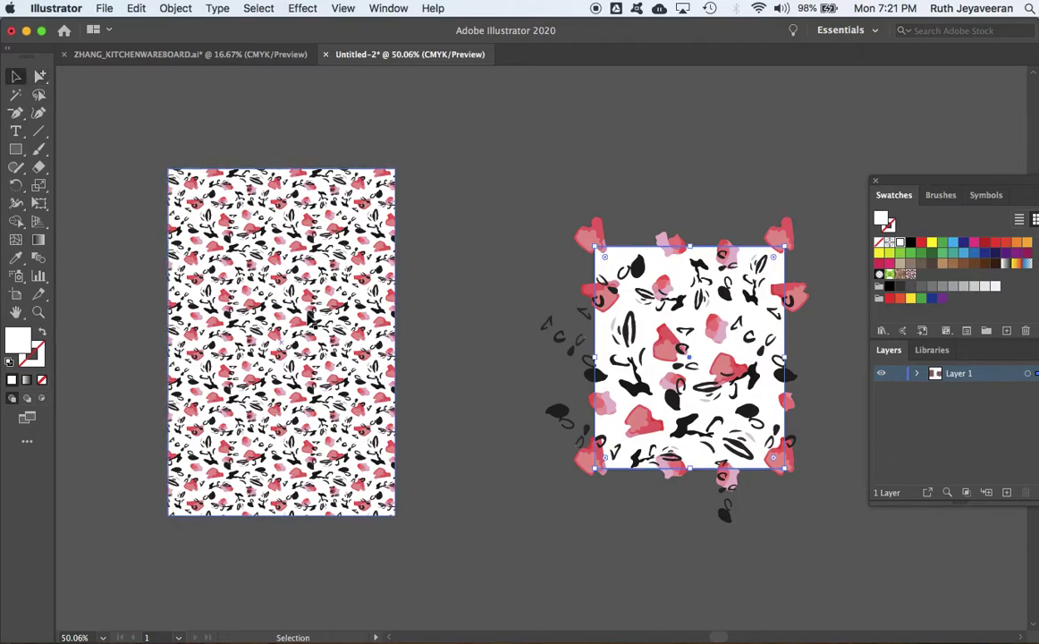
double_click(304, 320)
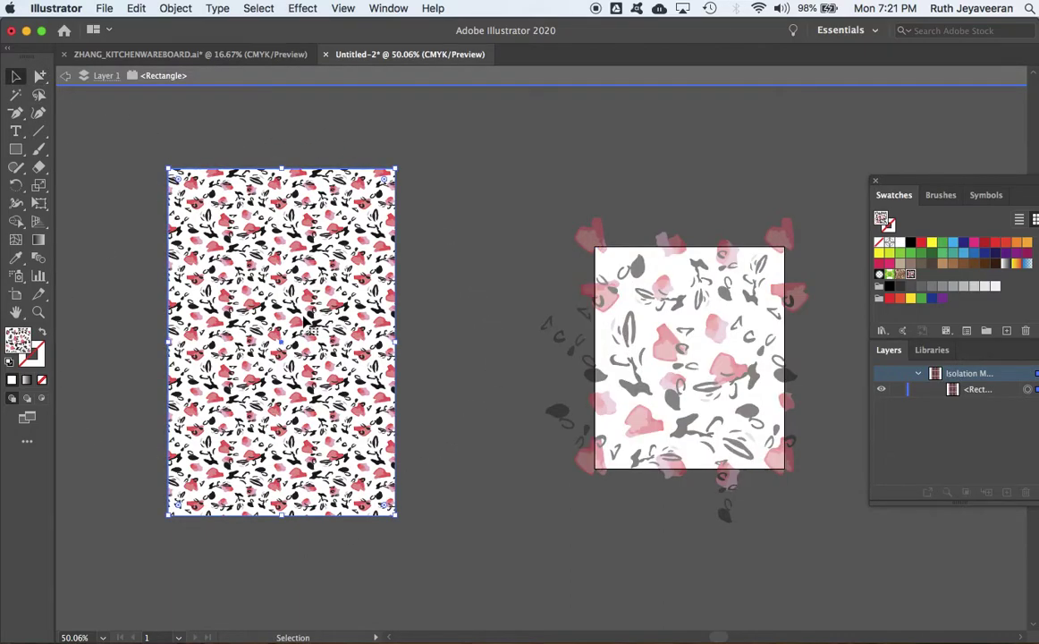
click(66, 76)
click(64, 77)
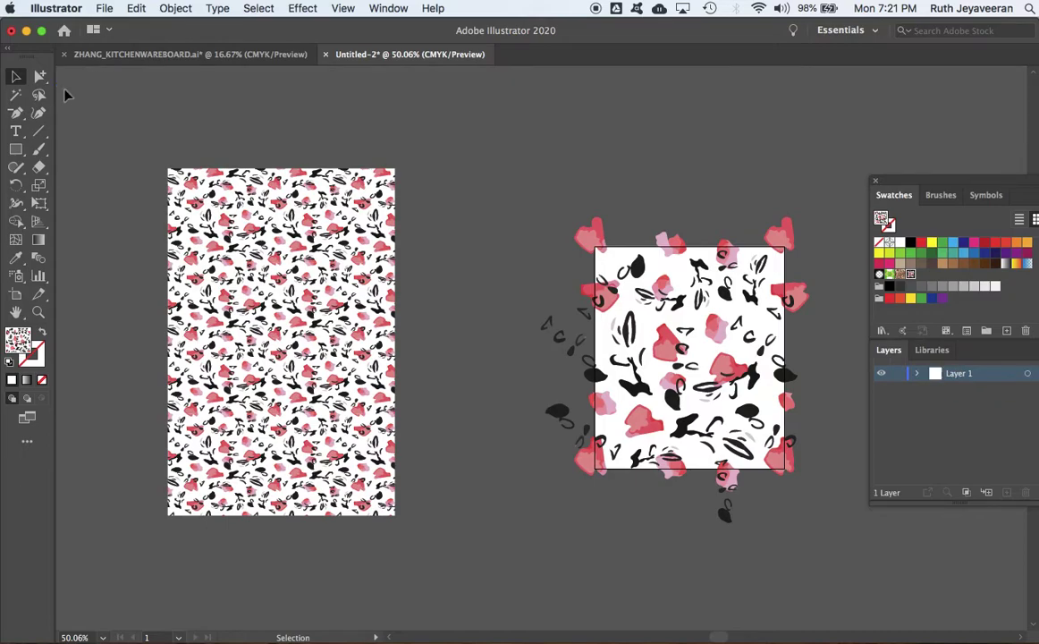
click(219, 286)
key(Delete)
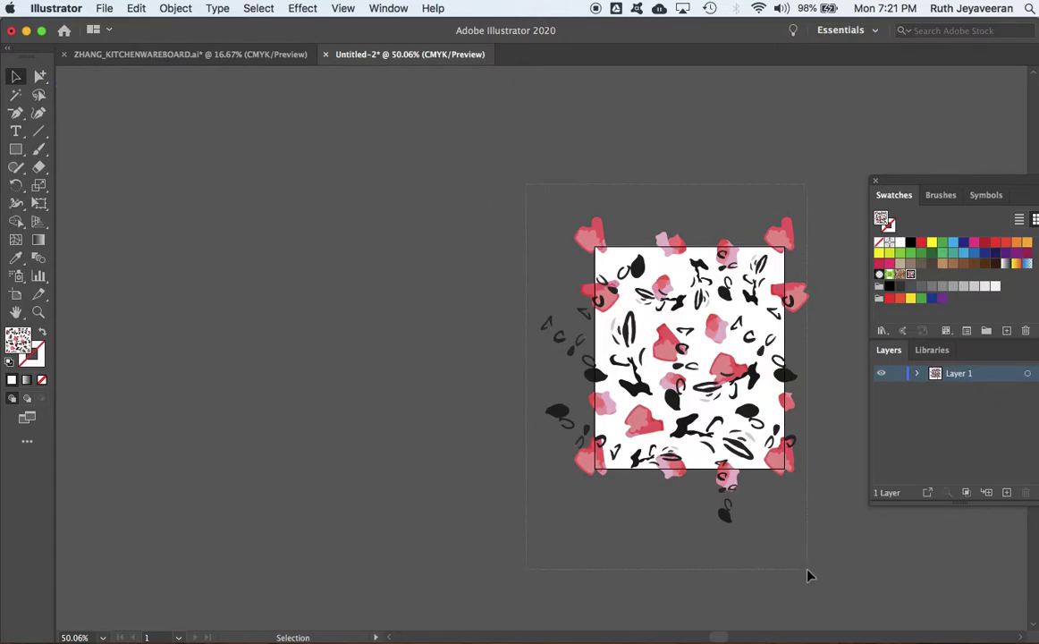
- Move the whole floral tile off the resized artboard, undo the move, and deselect the artwork
drag(807, 575, 661, 505)
drag(669, 405, 263, 423)
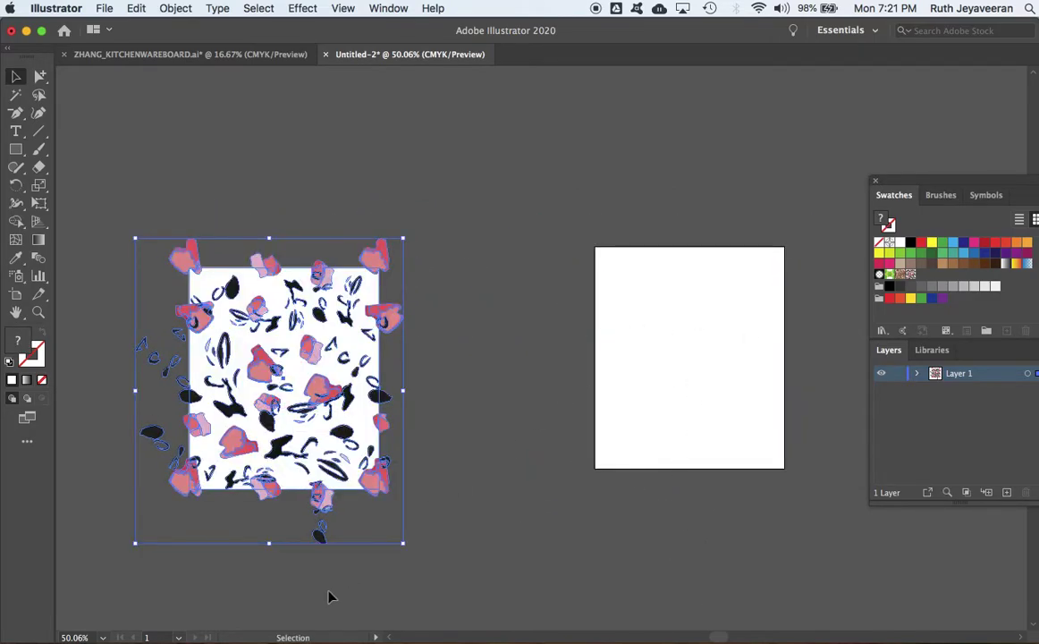
key(super+z)
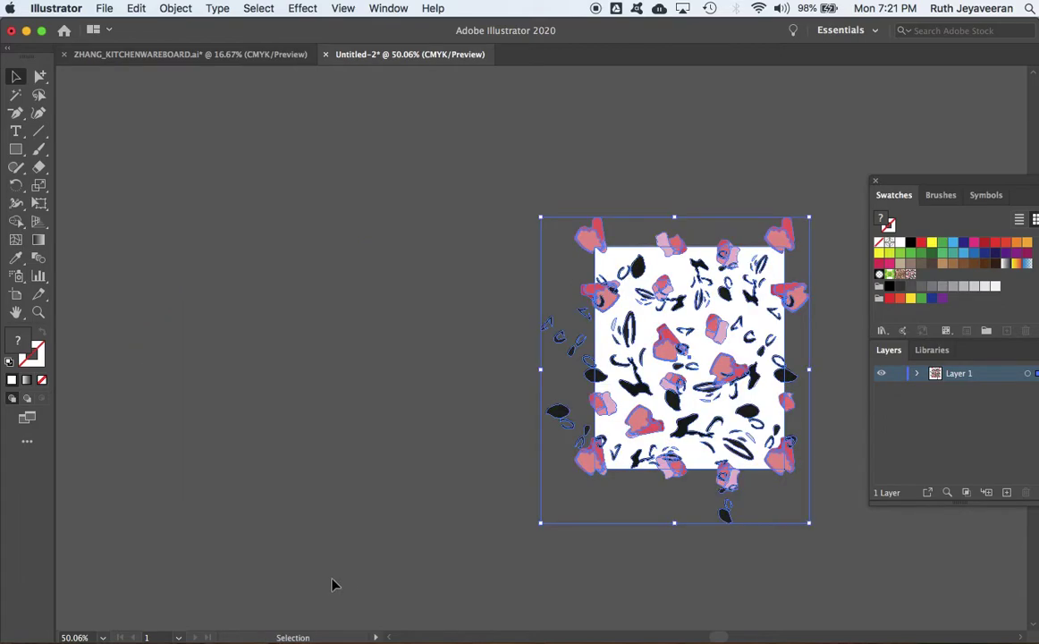
click(411, 559)
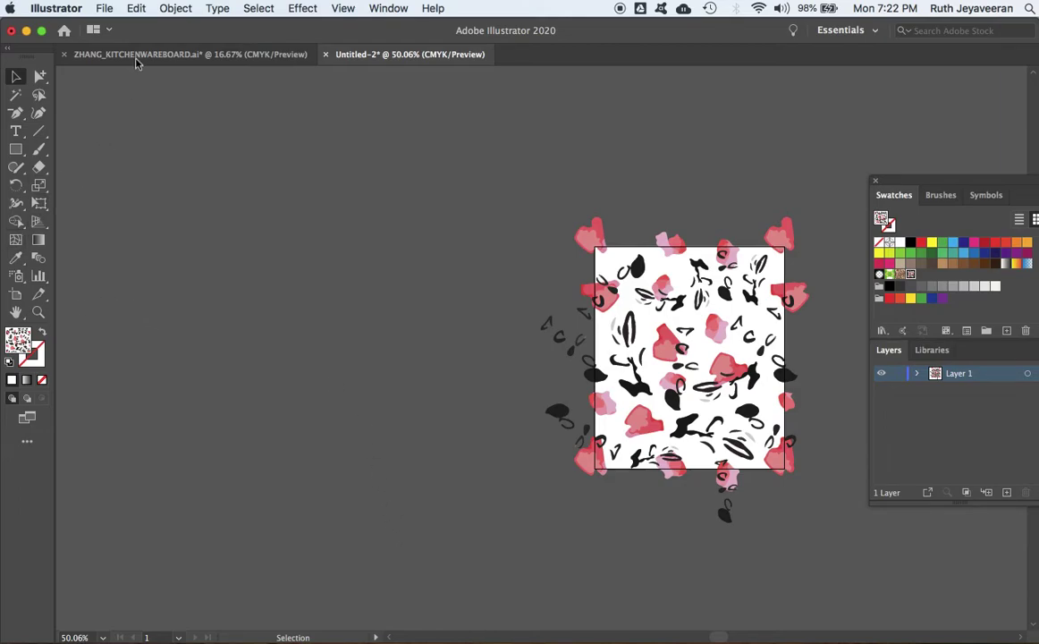
- Start exporting the document, choose the Desktop as the destination folder, and move the export dialog aside from the tile
click(102, 8)
mouse_move(173, 257)
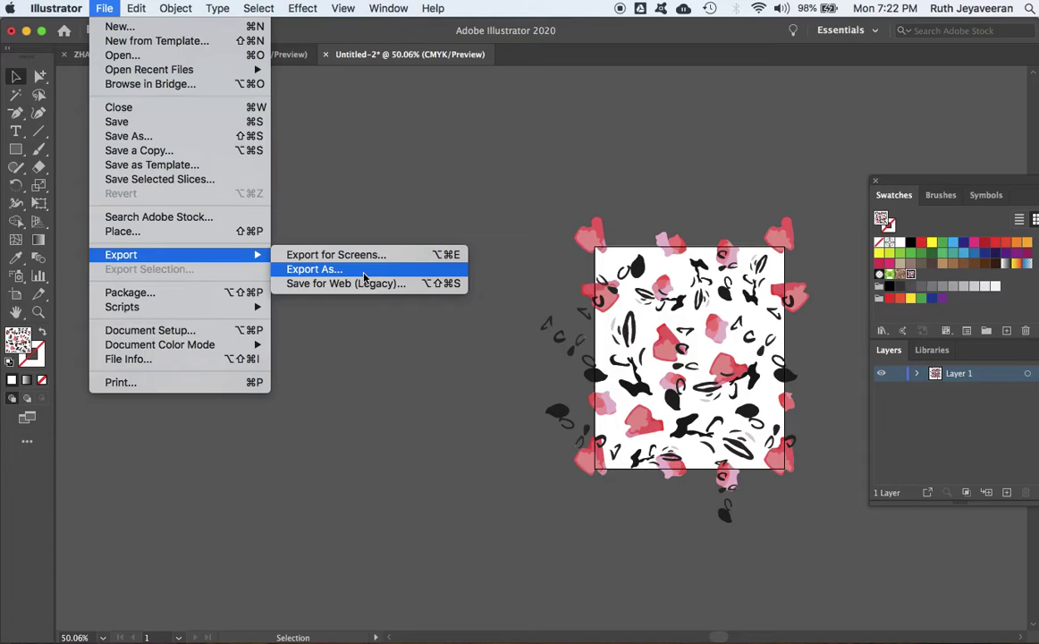
click(364, 272)
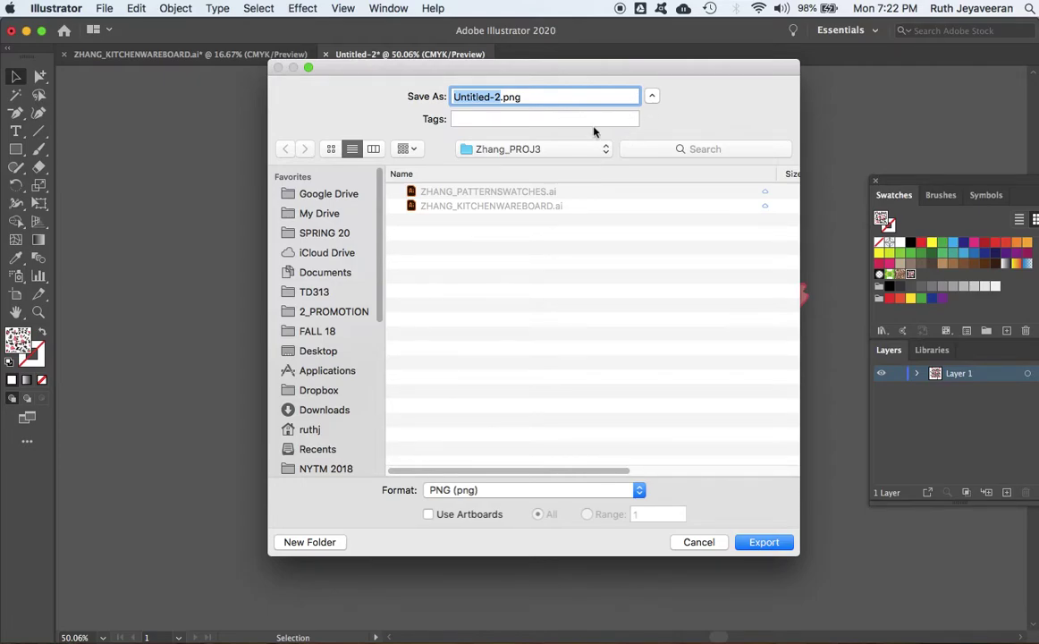
click(586, 151)
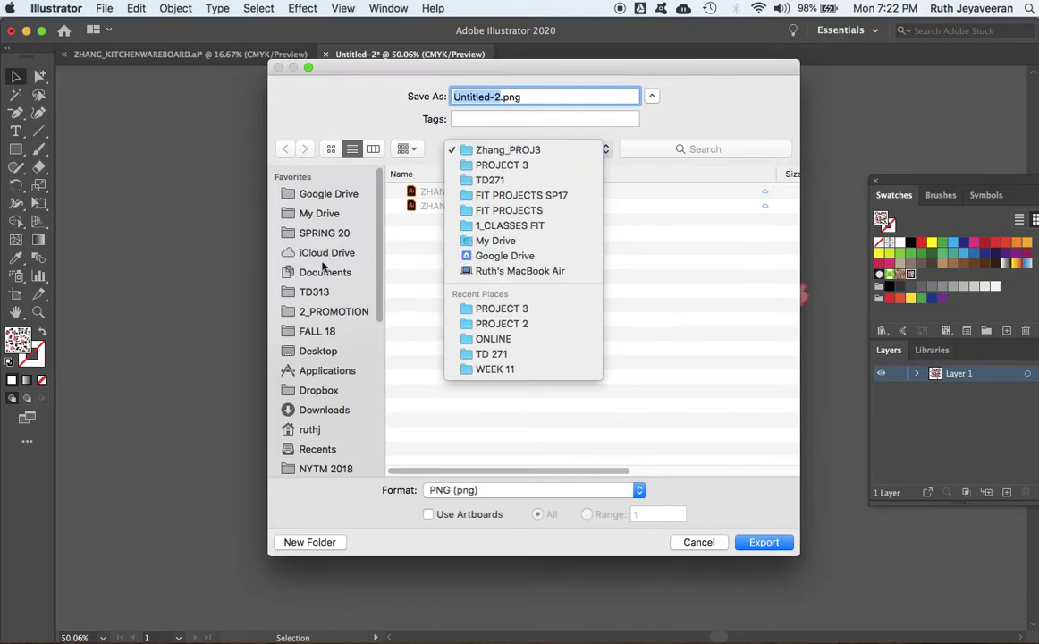
click(312, 321)
click(339, 351)
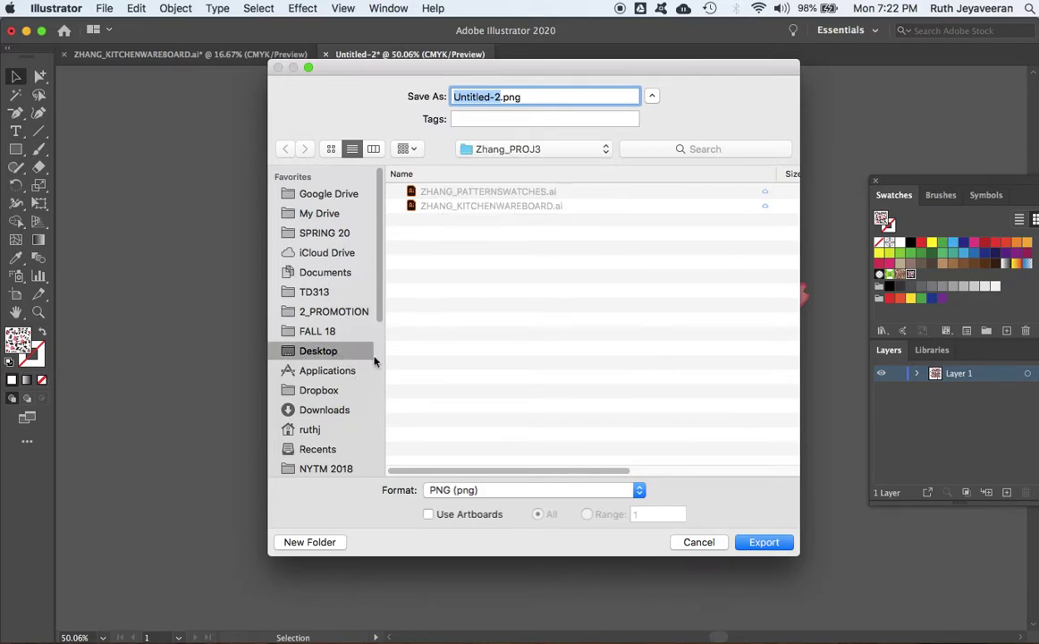
drag(715, 70, 551, 67)
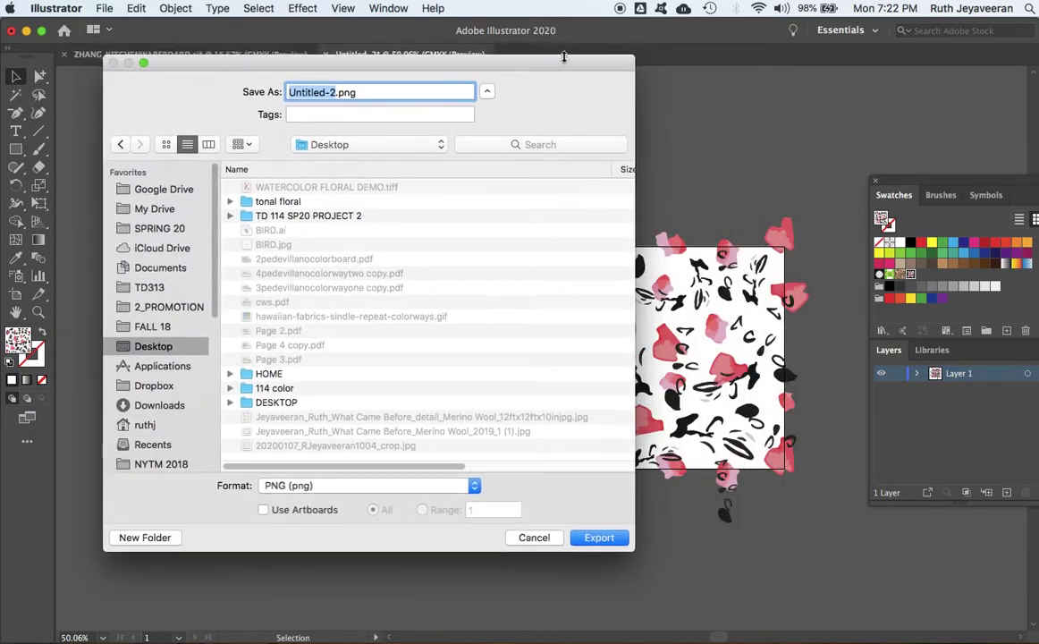
- Set the export format to TIFF and restrict the export to the artboards, moving the dialog clear of the tile
click(473, 485)
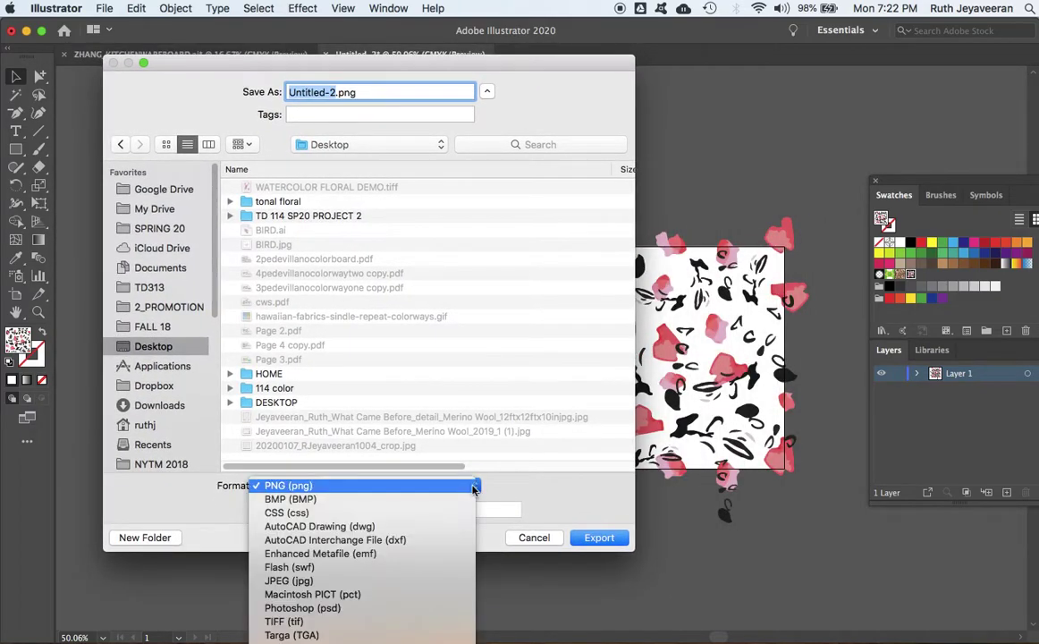
click(412, 621)
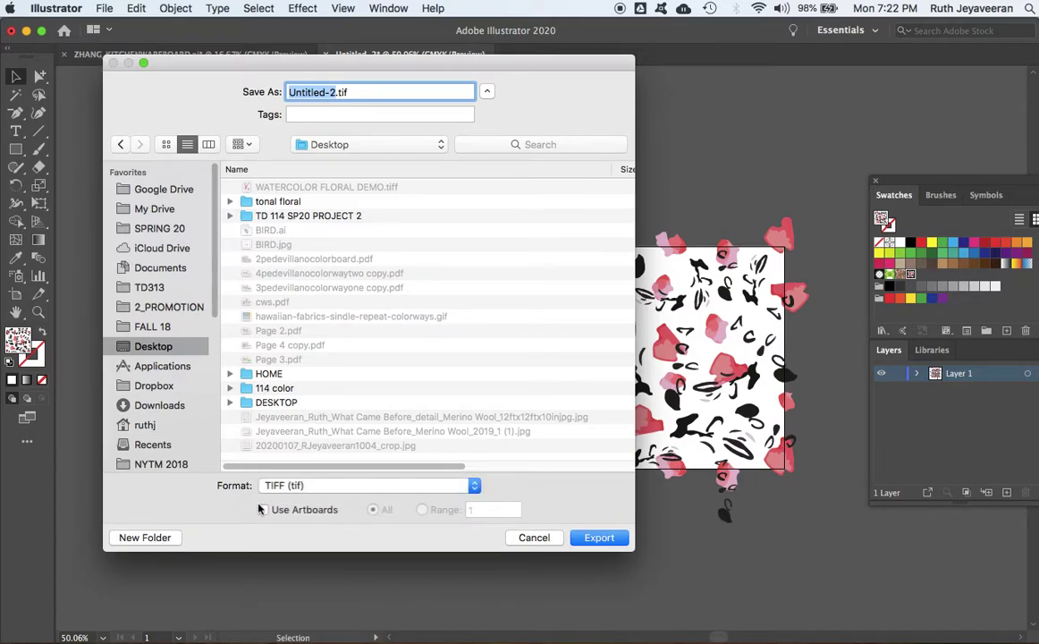
drag(471, 61, 386, 73)
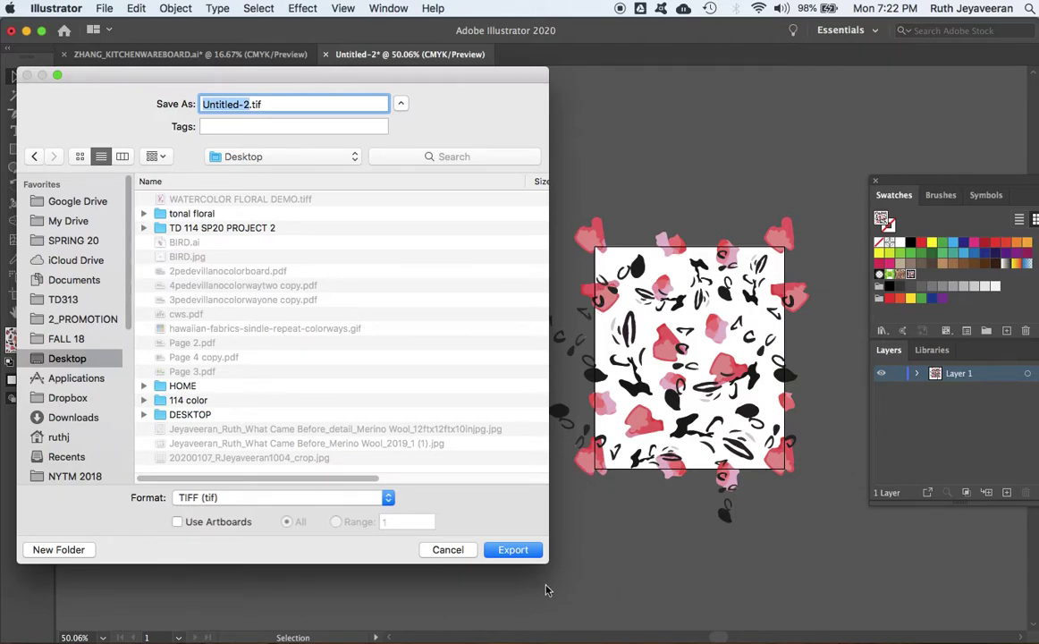
click(177, 522)
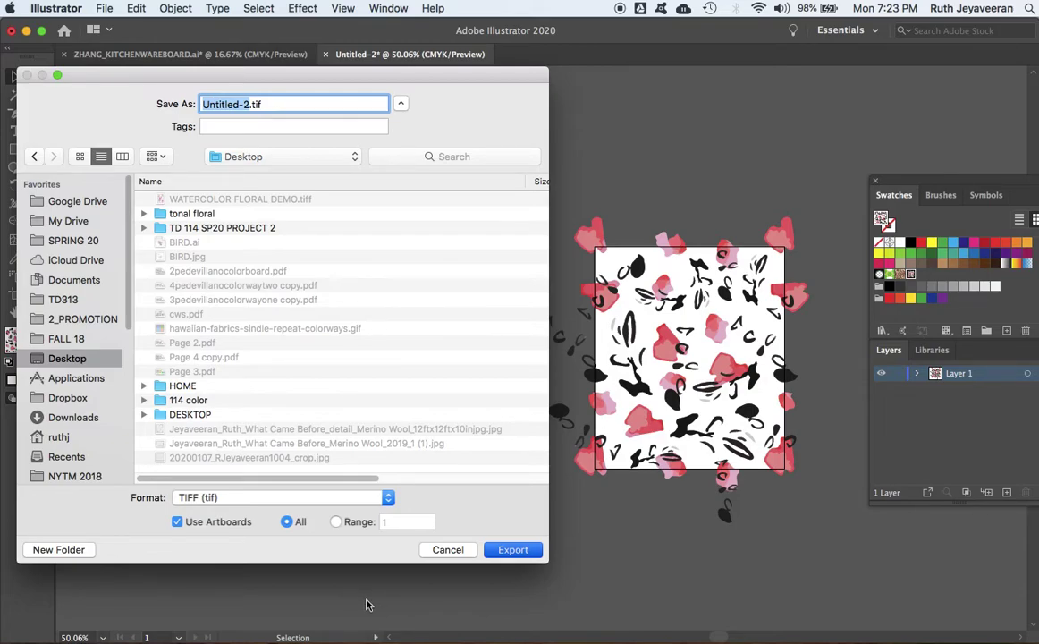
- Export the TIFF with the RGB color model, High (300 ppi) resolution and anti-aliasing set to None
key(Return)
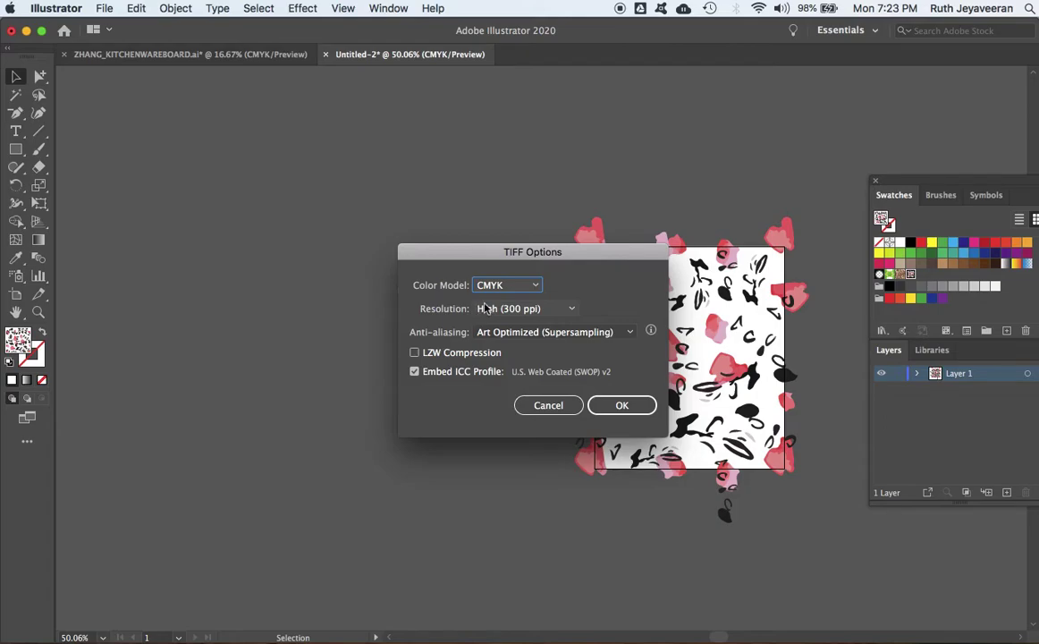
click(536, 284)
click(517, 301)
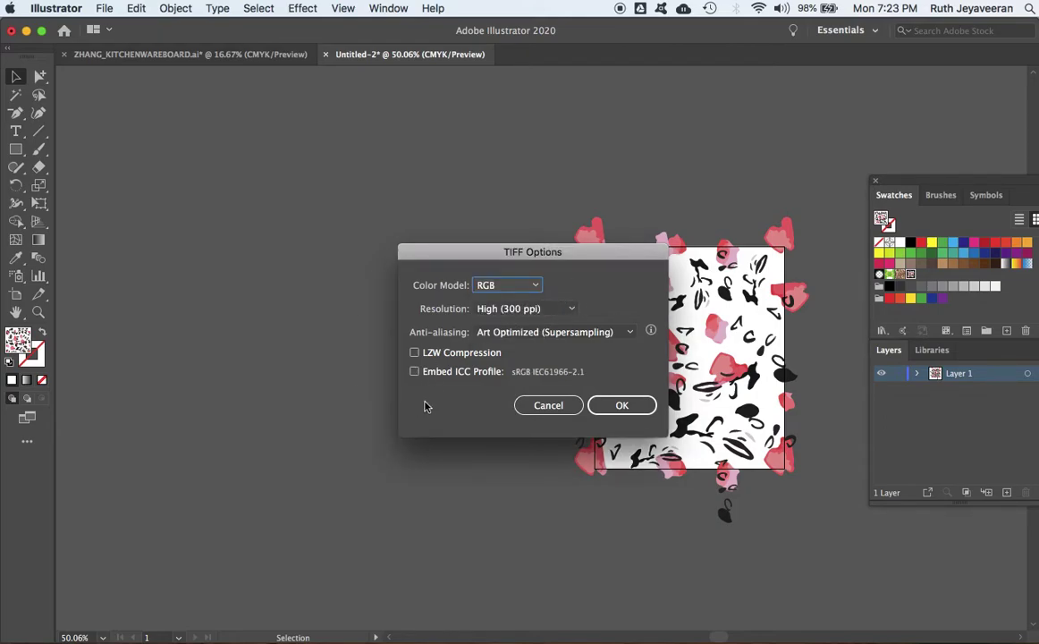
drag(483, 245, 268, 231)
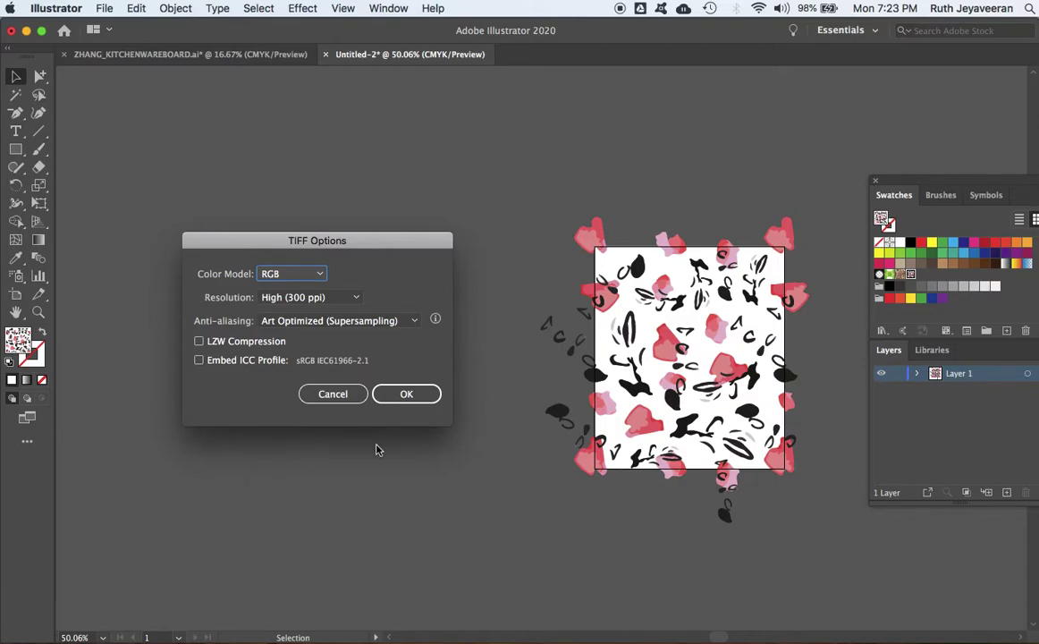
click(414, 322)
click(387, 337)
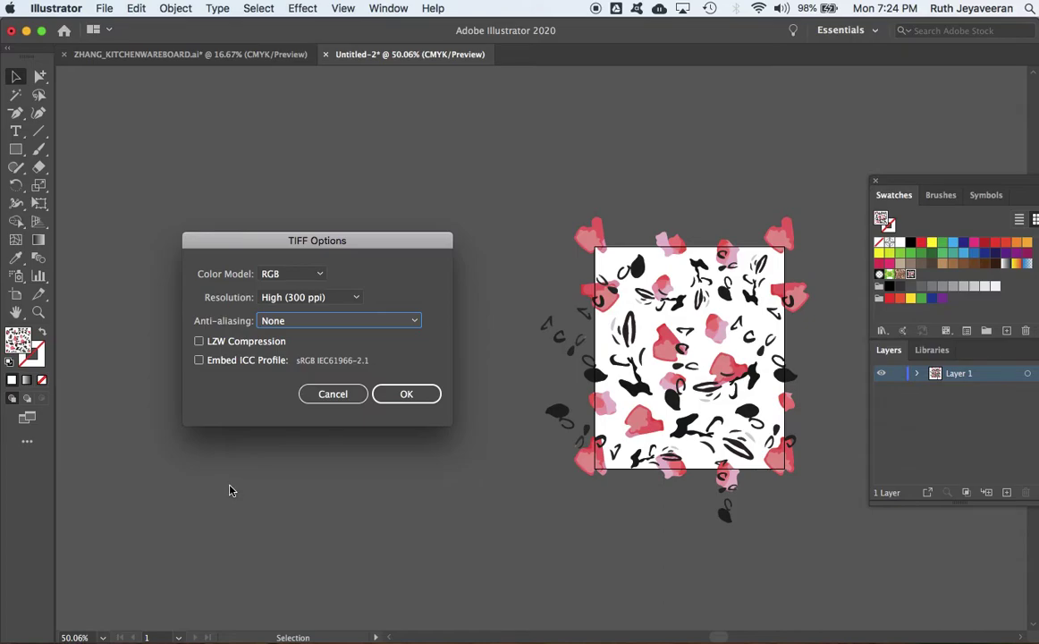
click(404, 394)
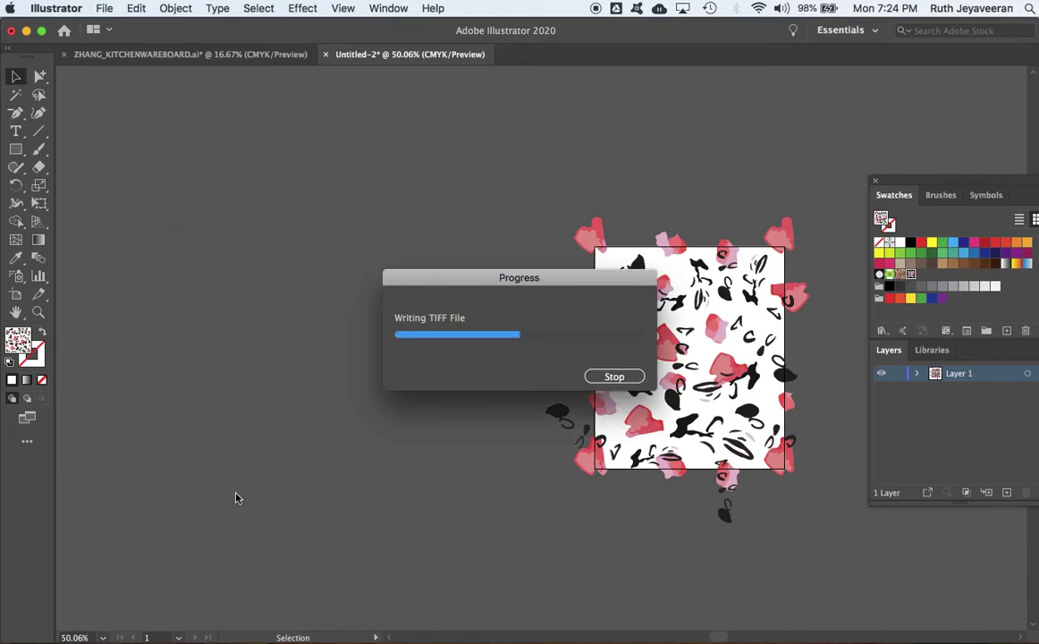
- Switch to Finder, show the Desktop folder in a new window, and bring the whole window into view
mouse_move(35, 637)
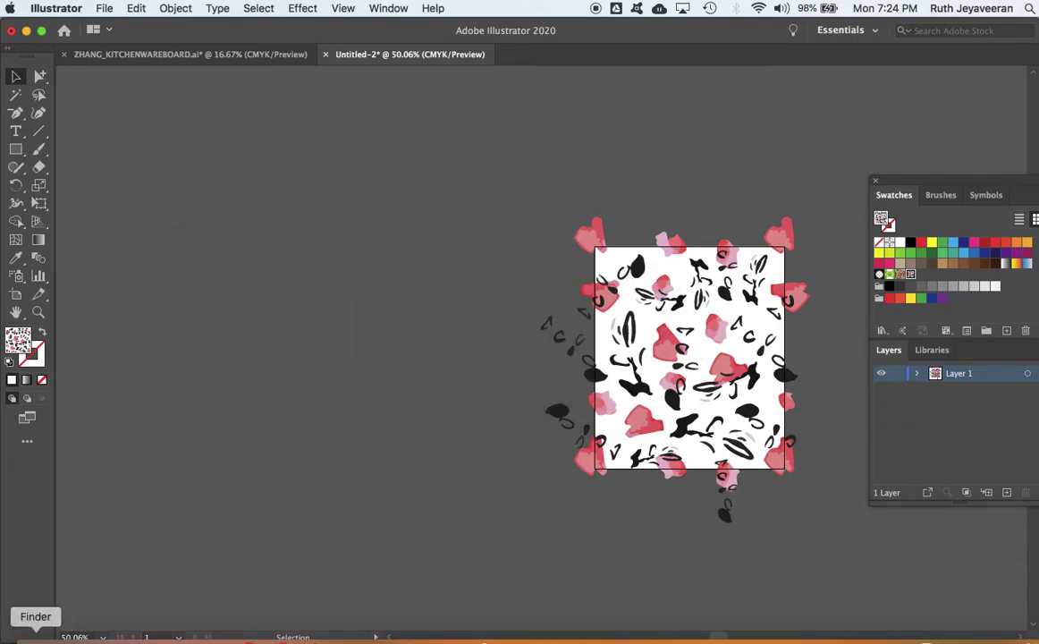
click(36, 636)
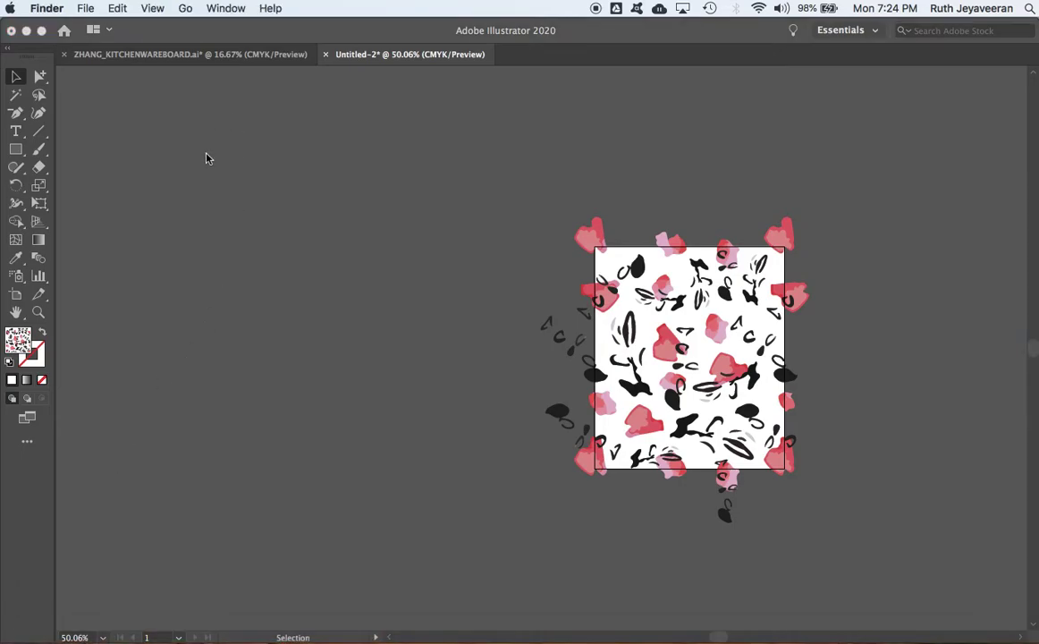
key(super+n)
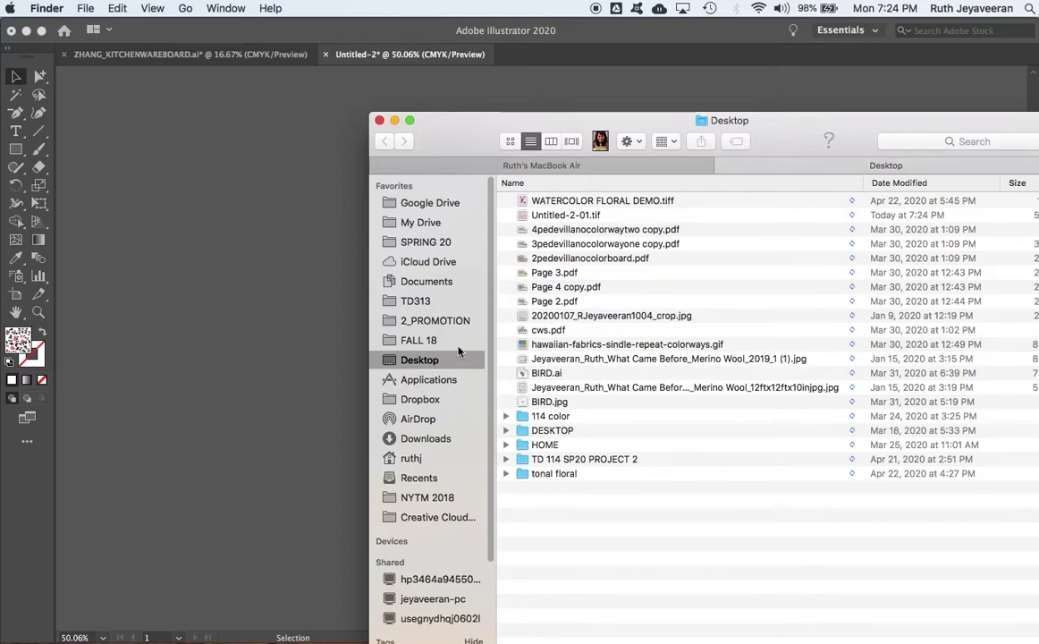
scroll(888, 170, right, 5)
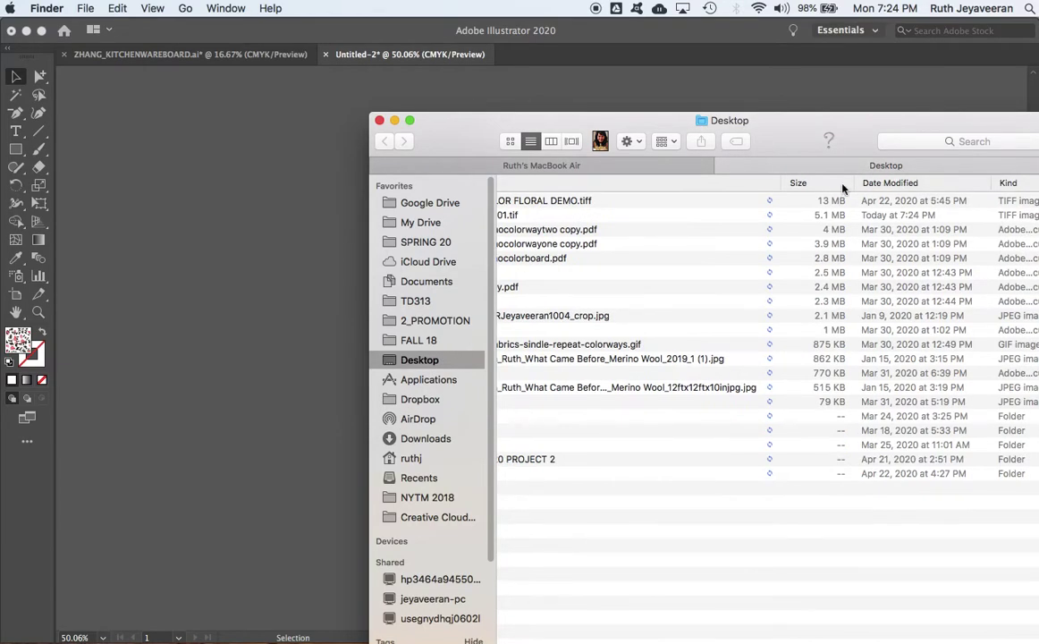
drag(852, 139, 586, 78)
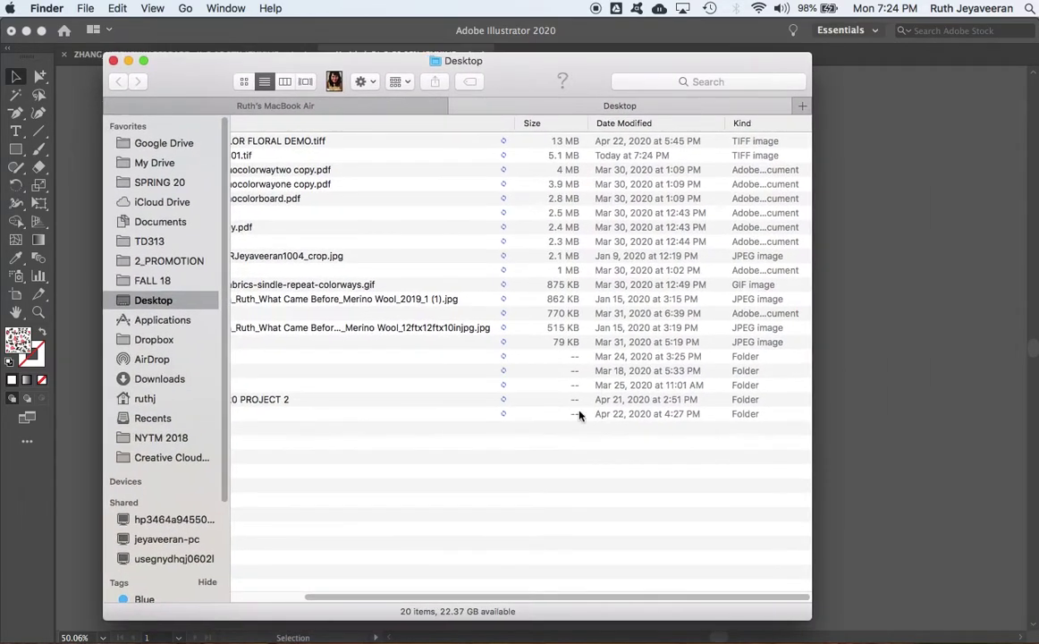
scroll(285, 603, left, 5)
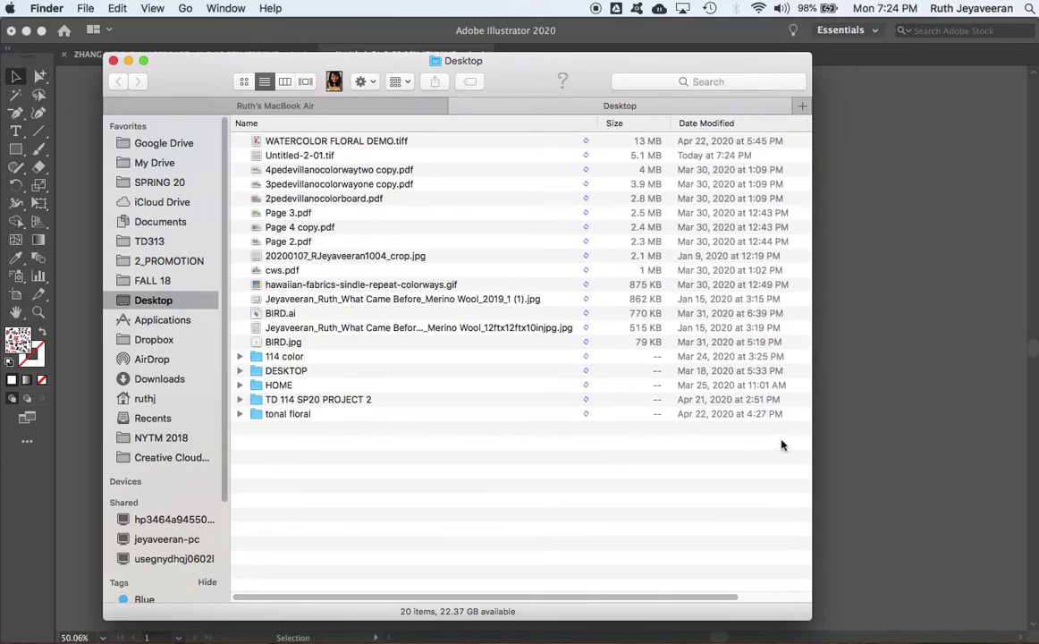
- Sort the Desktop files by modification date with the newest first, and open Untitled-2-01.tif
click(685, 127)
click(686, 126)
click(697, 124)
click(394, 140)
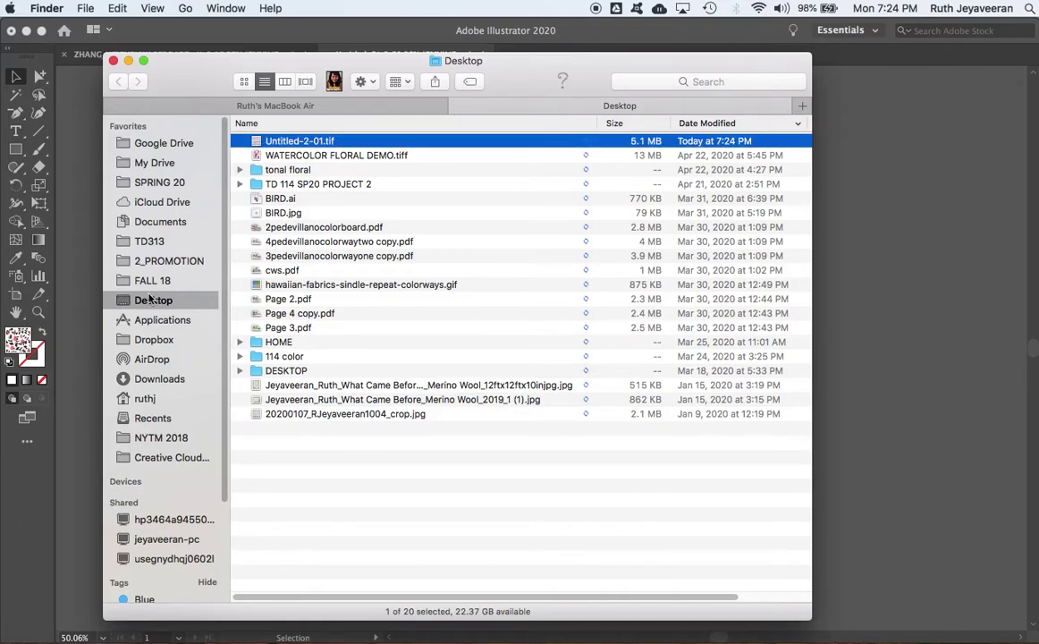
key(super+o)
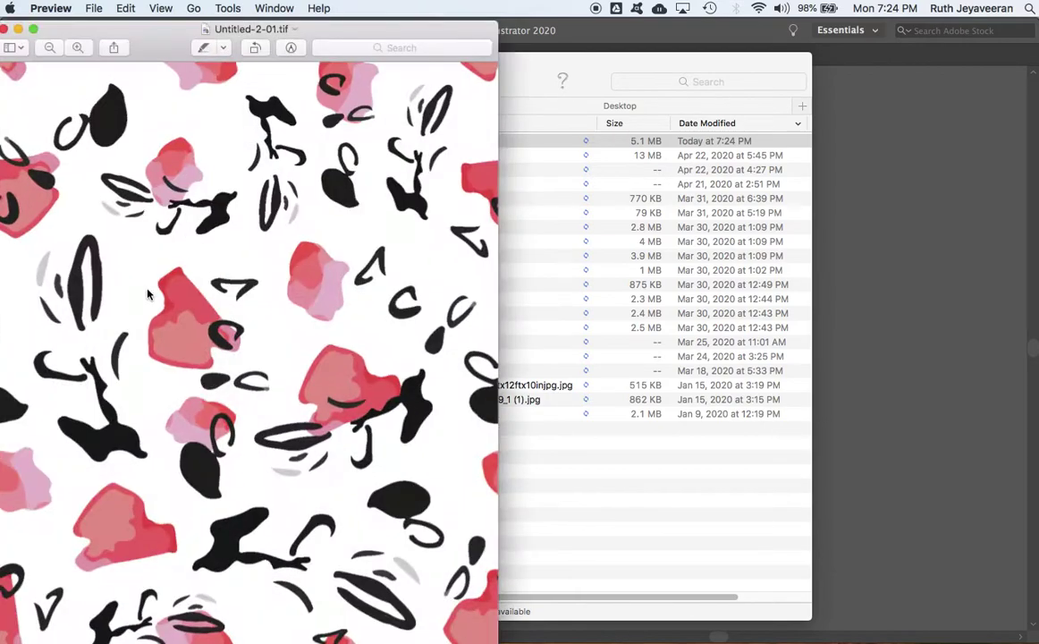
- Shrink and reposition the preview window to check the whole exported tile, and close it
drag(277, 29, 413, 26)
drag(590, 640, 503, 423)
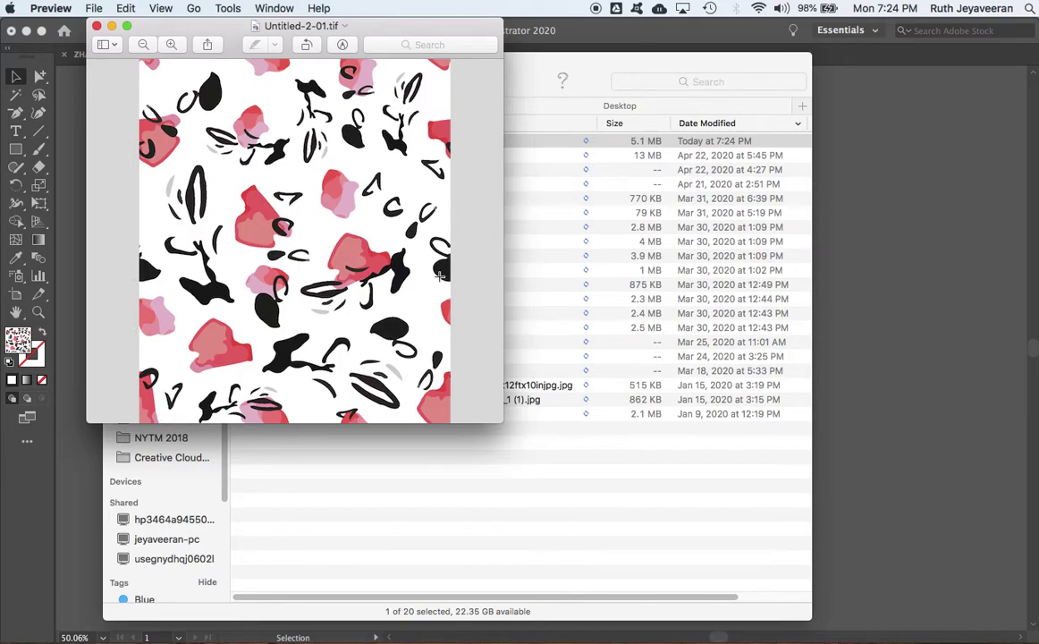
drag(422, 32, 478, 106)
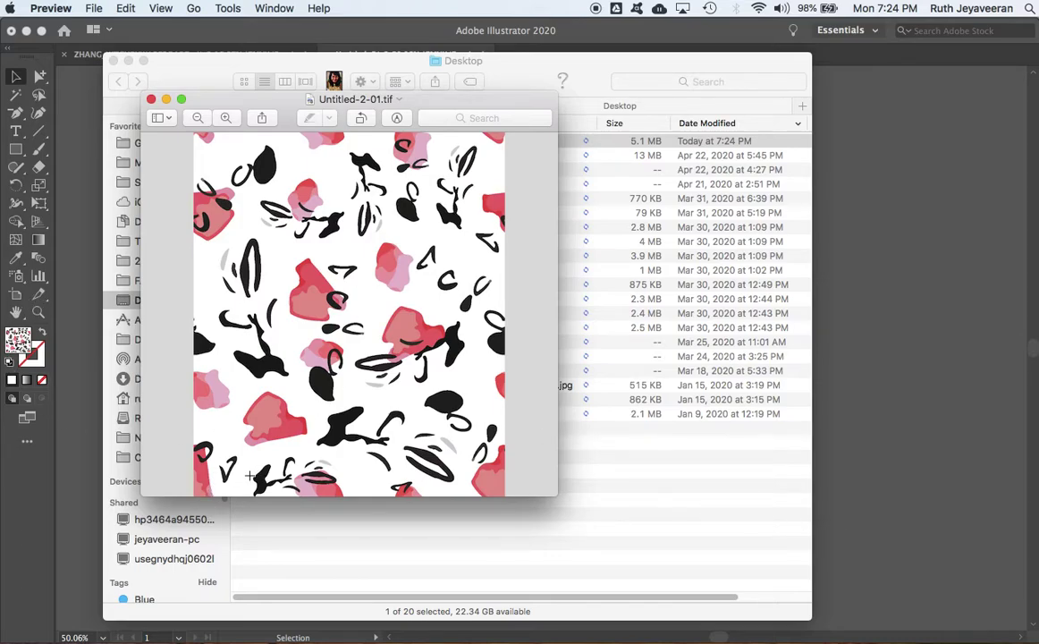
click(151, 98)
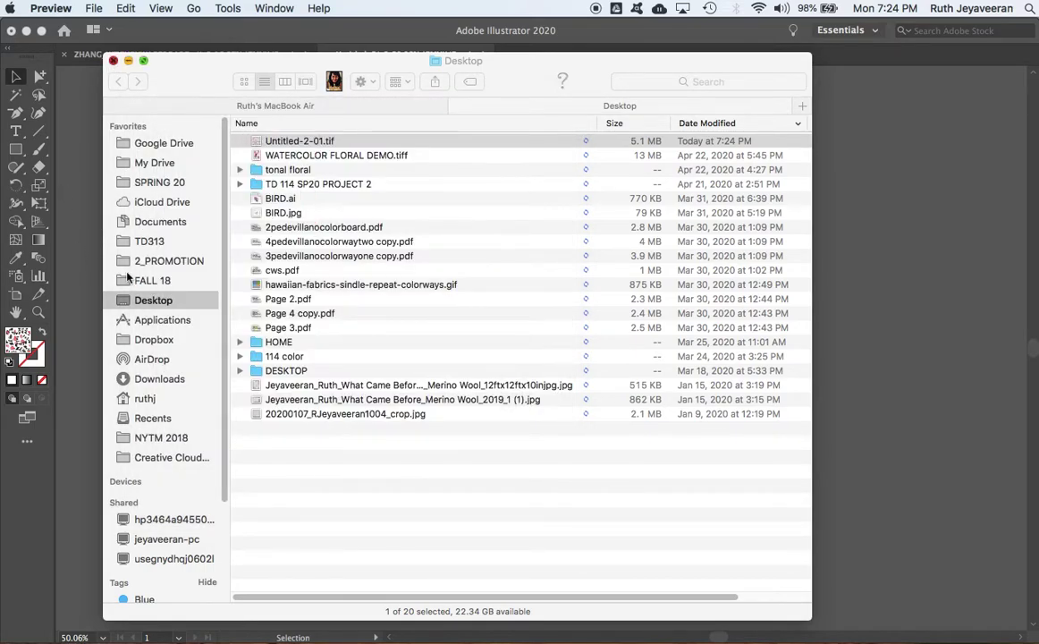
- Copy the multicolour floral rectangle from ZHANG_KITCHENWAREBOARD.ai into Untitled-2 beside the artboard, and delete the old floral tile
click(65, 243)
click(154, 54)
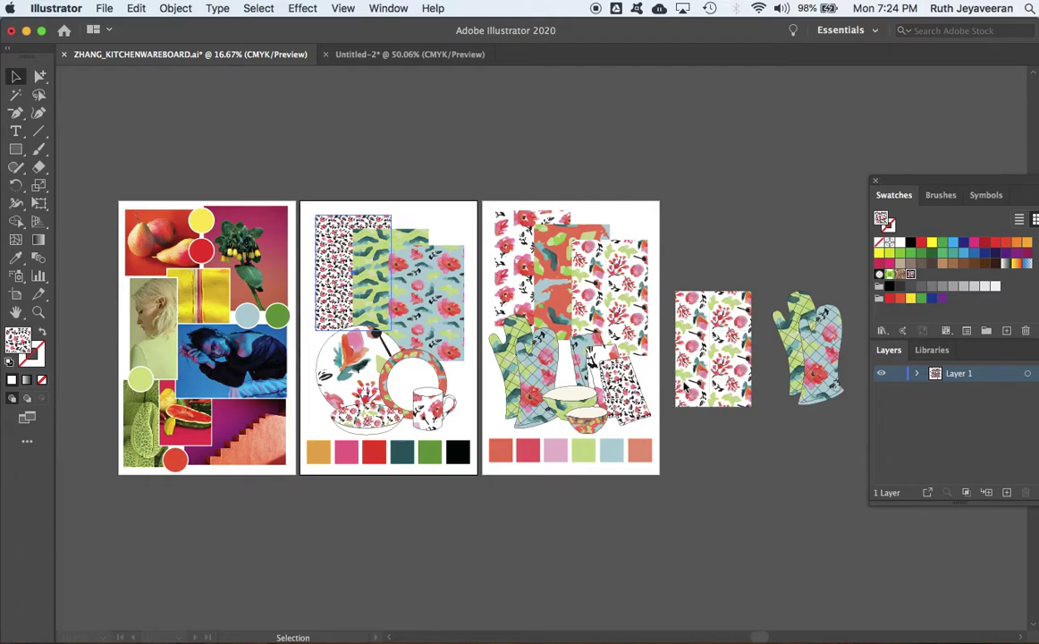
click(693, 362)
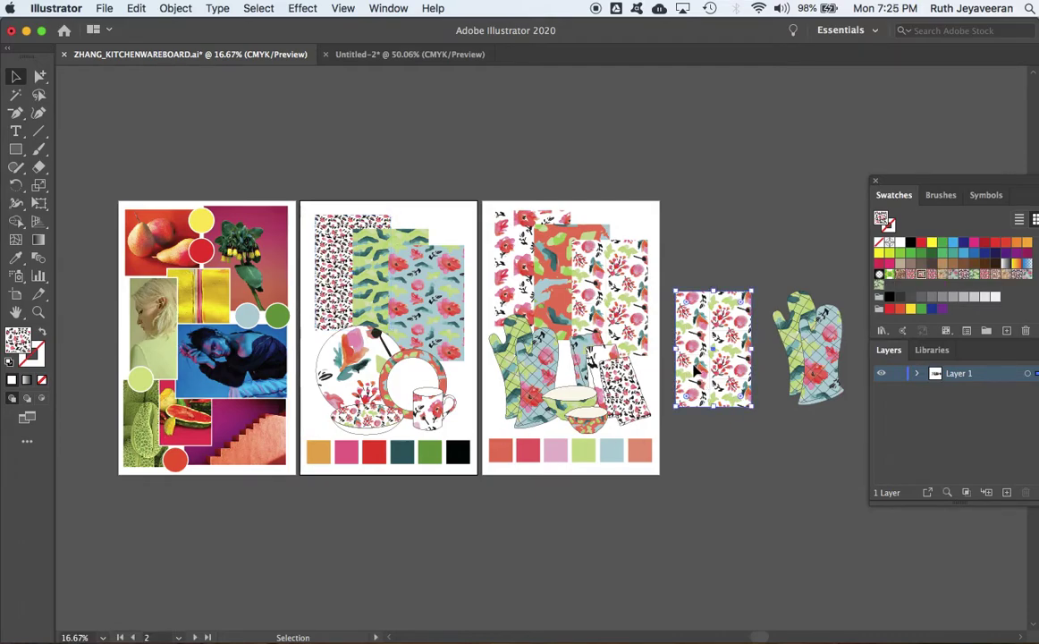
click(357, 55)
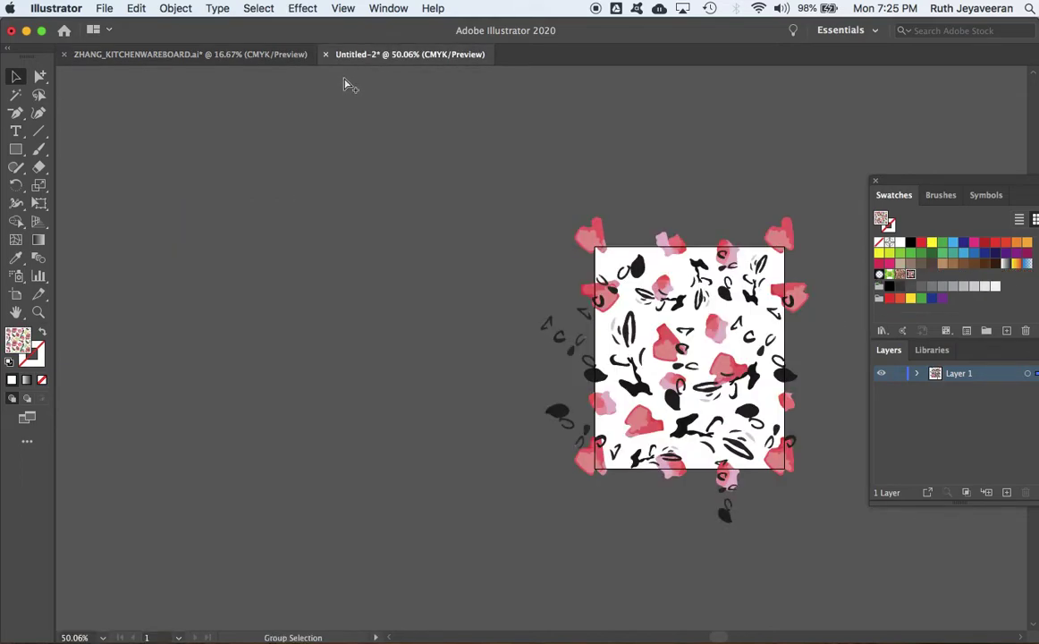
key(super+v)
drag(508, 285, 262, 305)
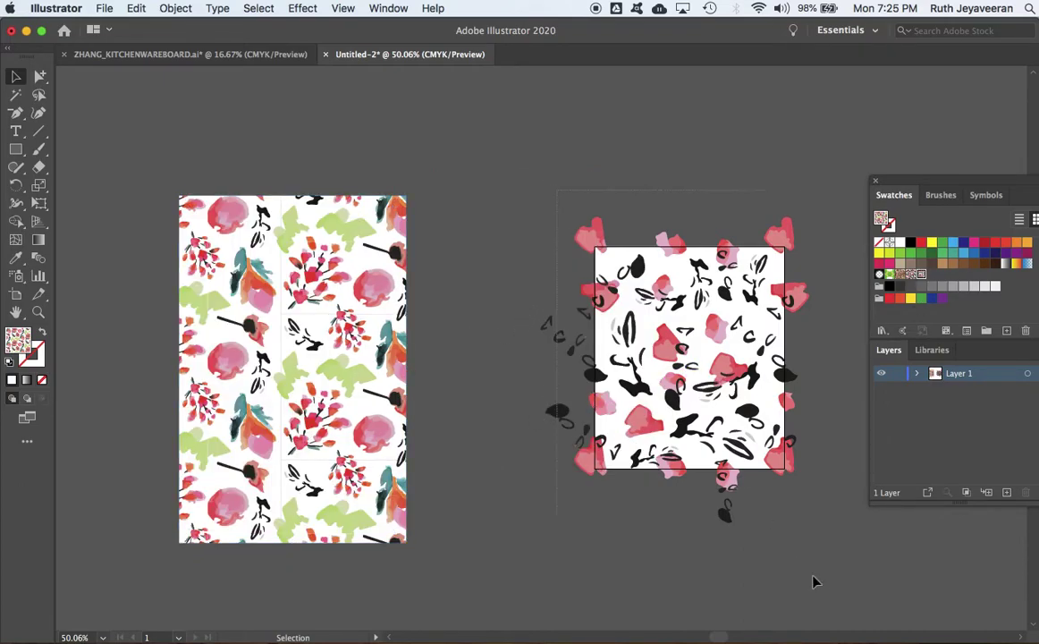
key(super+a)
key(BackSpace)
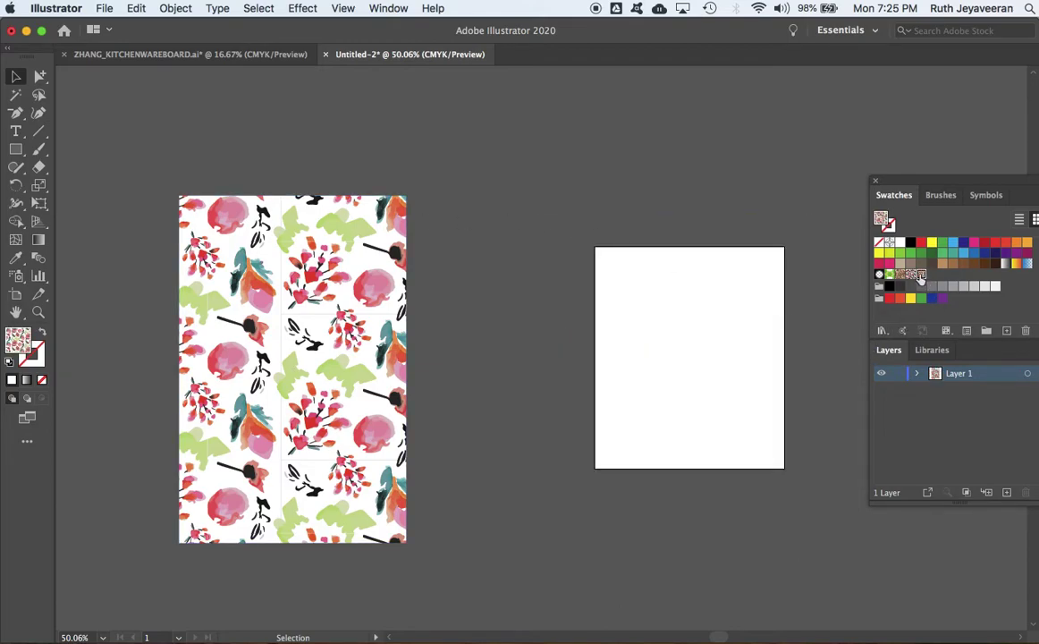
- Place the new floral pattern swatch on the canvas as editable artwork, and move it clear of the empty artboard
drag(921, 277, 631, 582)
key(super+minus)
key(super+minus)
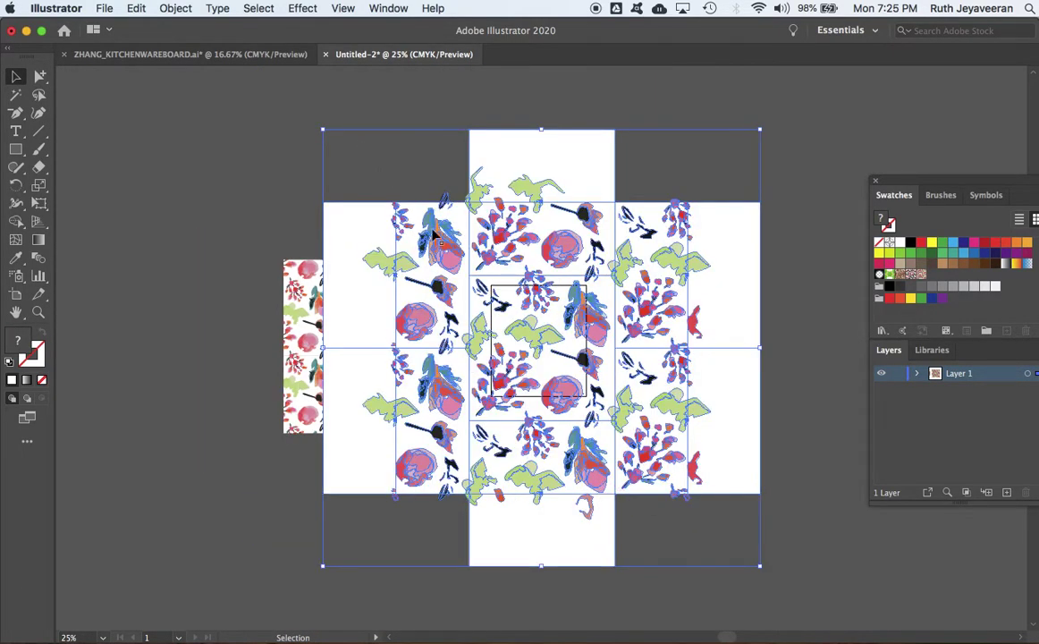
drag(536, 332, 650, 341)
click(356, 532)
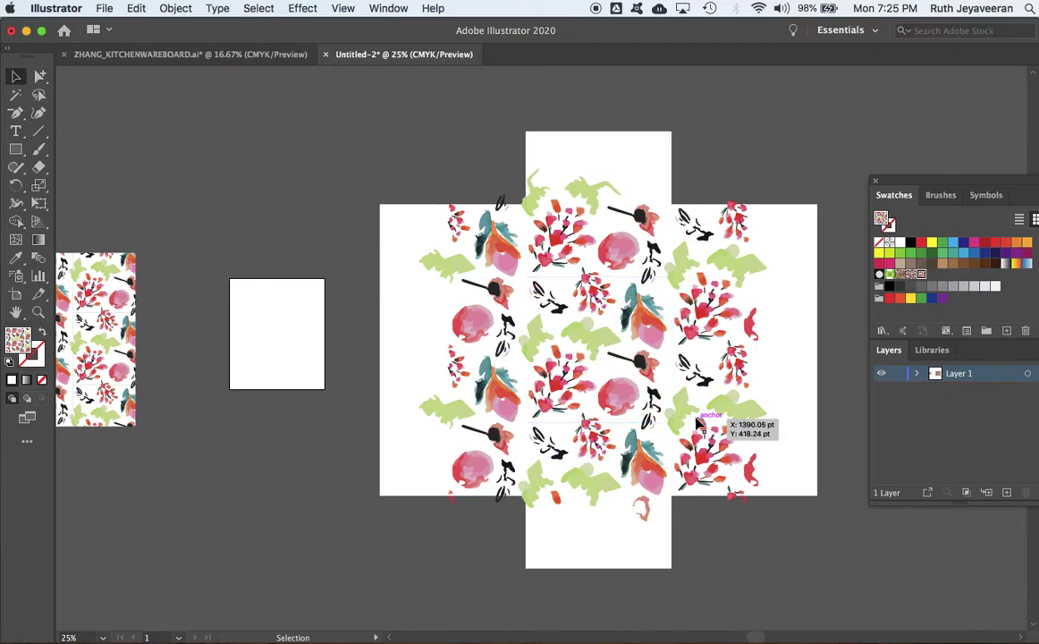
- Select only the central square repeat tile within the placed pattern artwork using the Group Selection tool
drag(698, 425, 709, 259)
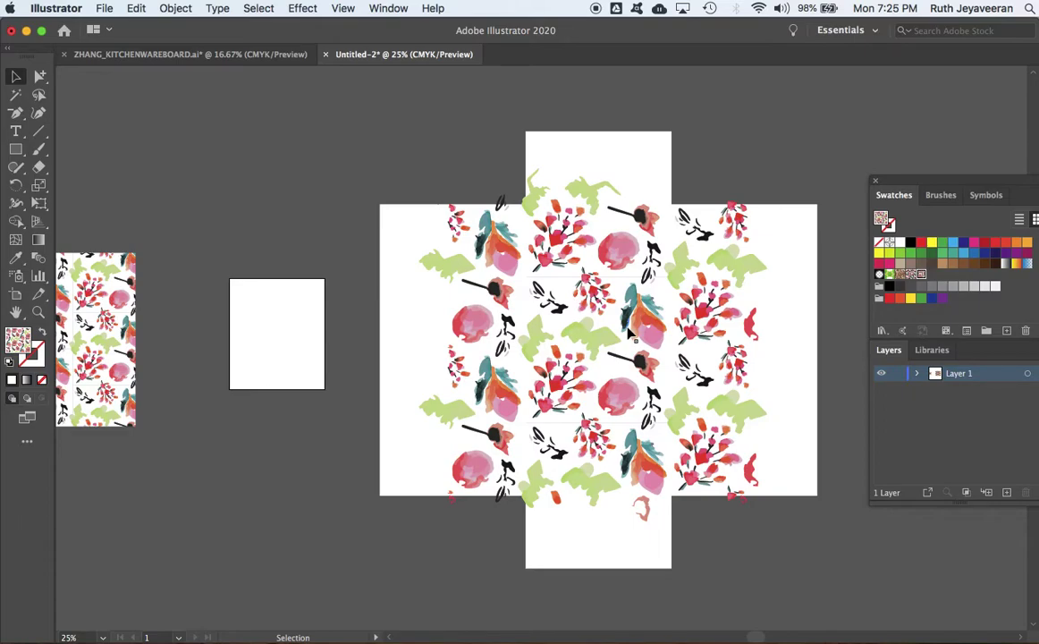
click(547, 399)
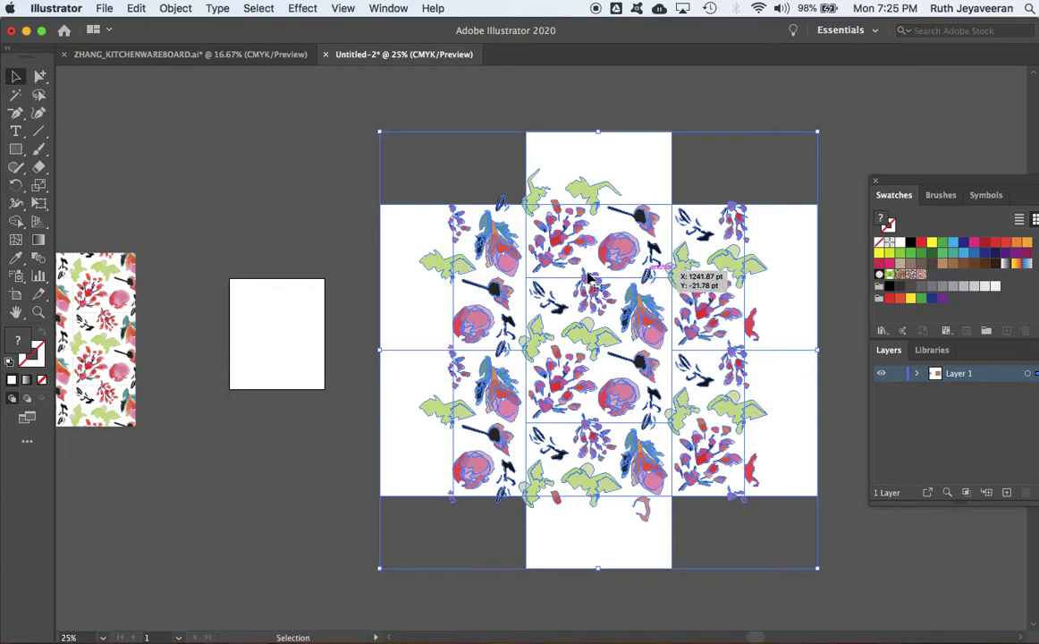
click(257, 490)
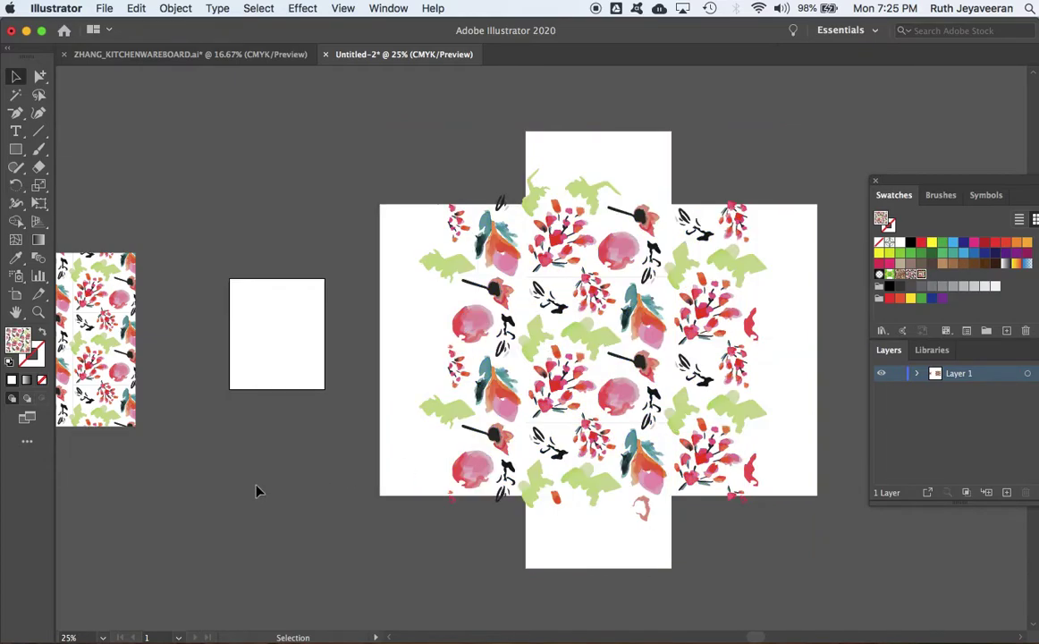
click(39, 77)
click(557, 327)
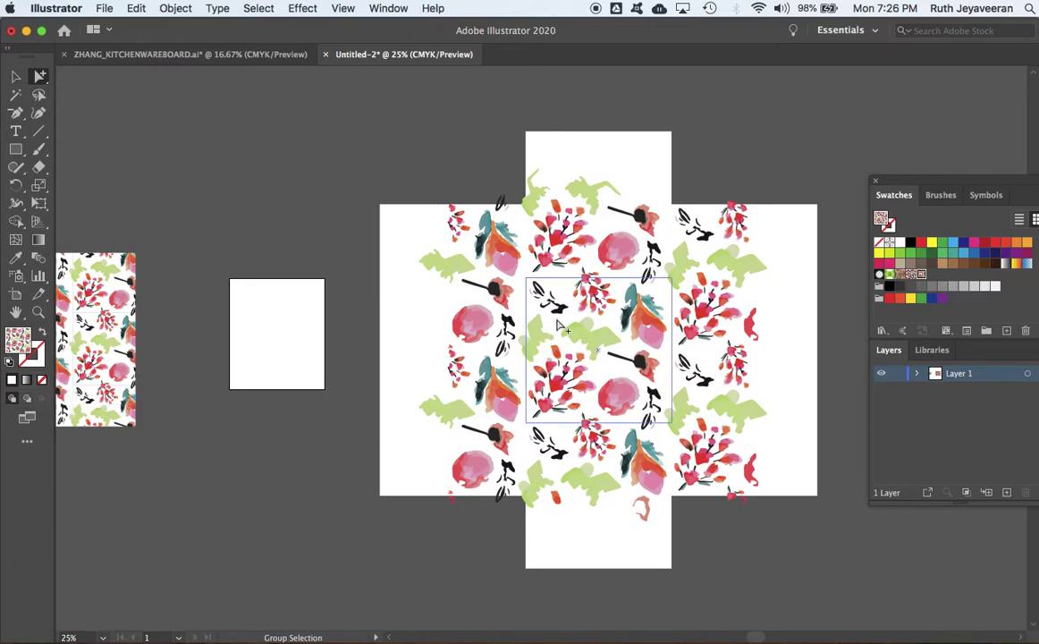
click(538, 324)
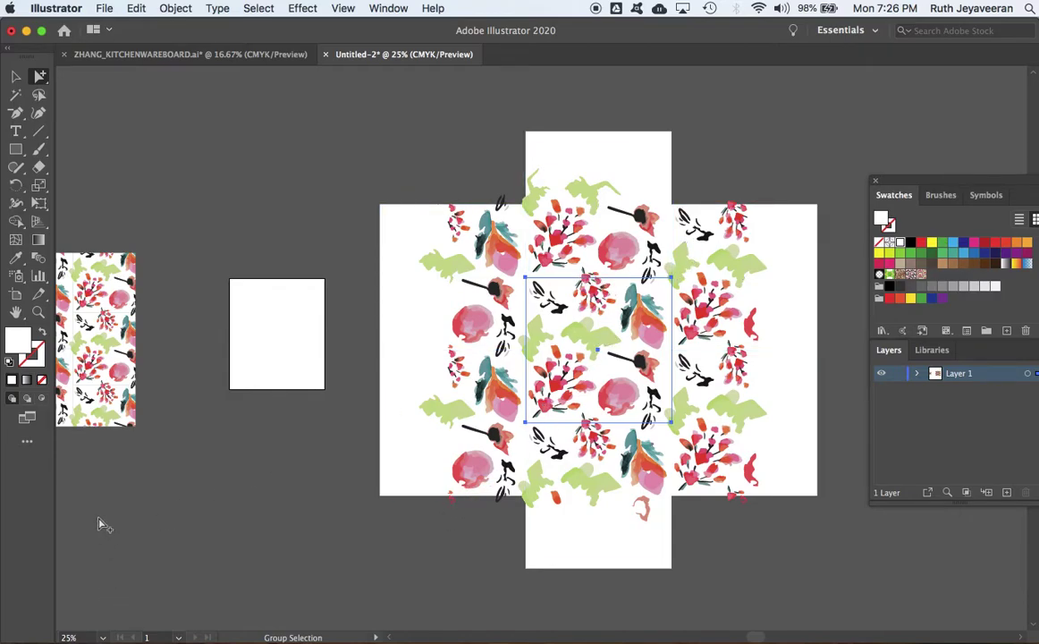
click(106, 9)
mouse_move(153, 255)
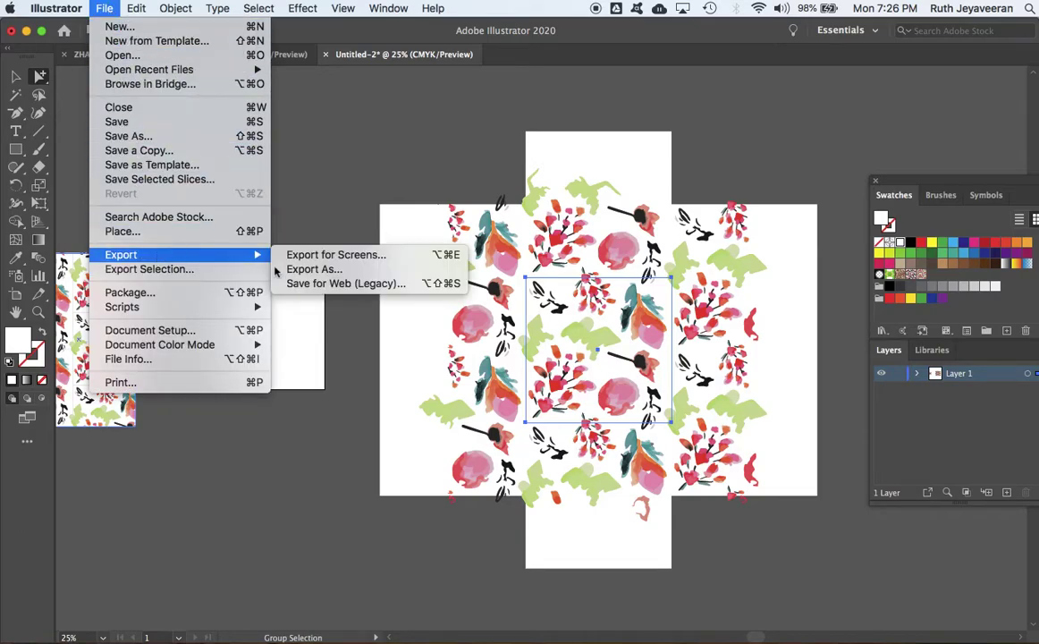
click(303, 269)
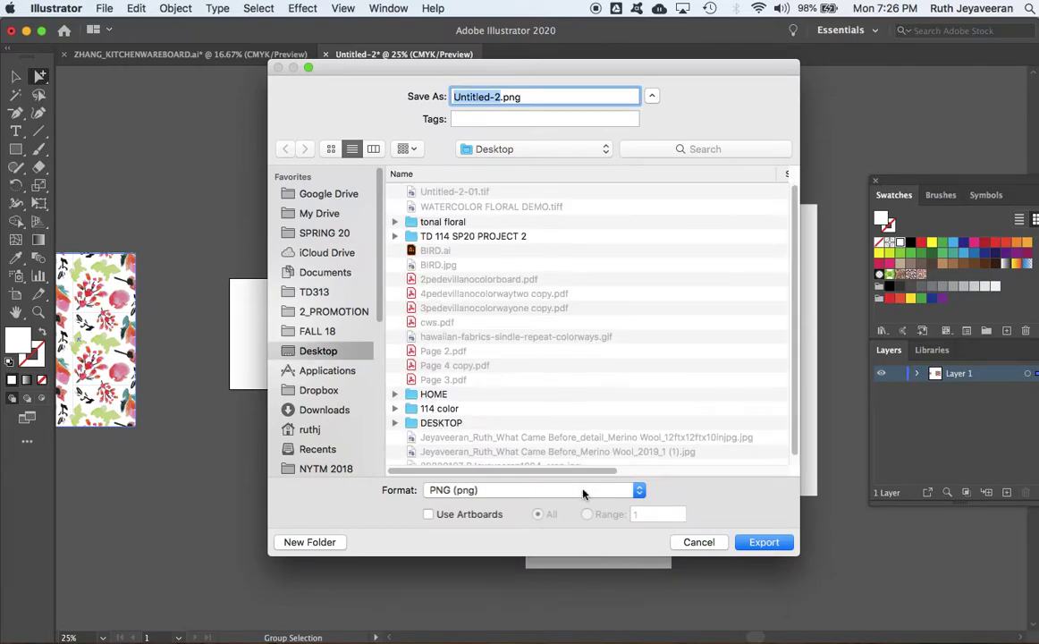
click(579, 494)
click(572, 491)
key(Escape)
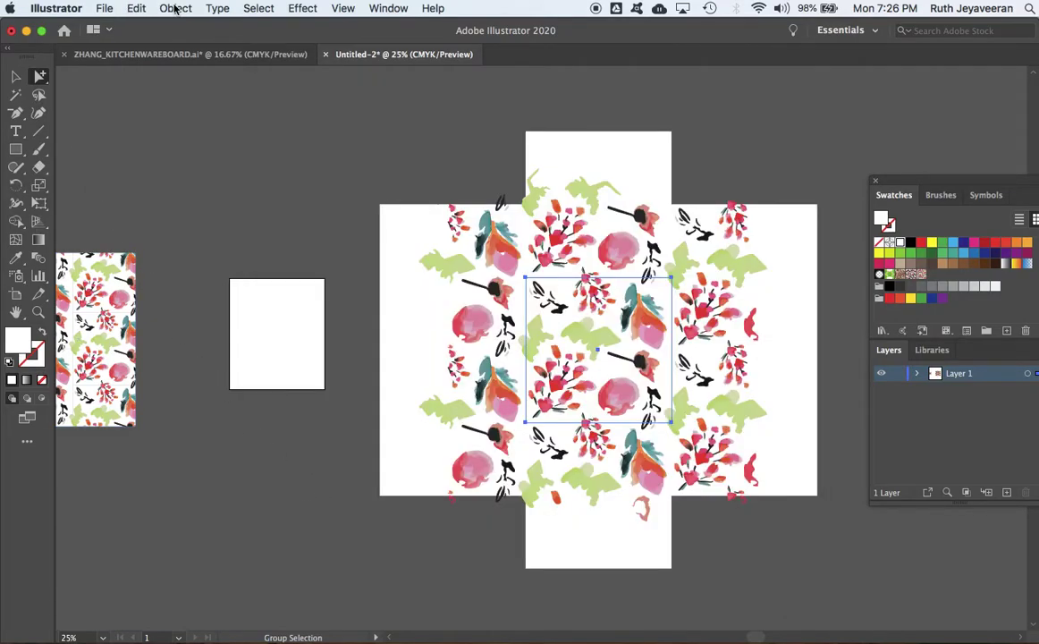
- Fit the artboard to the selected square tile, and move the whole pattern artwork aside to expose the resized artboard
click(172, 11)
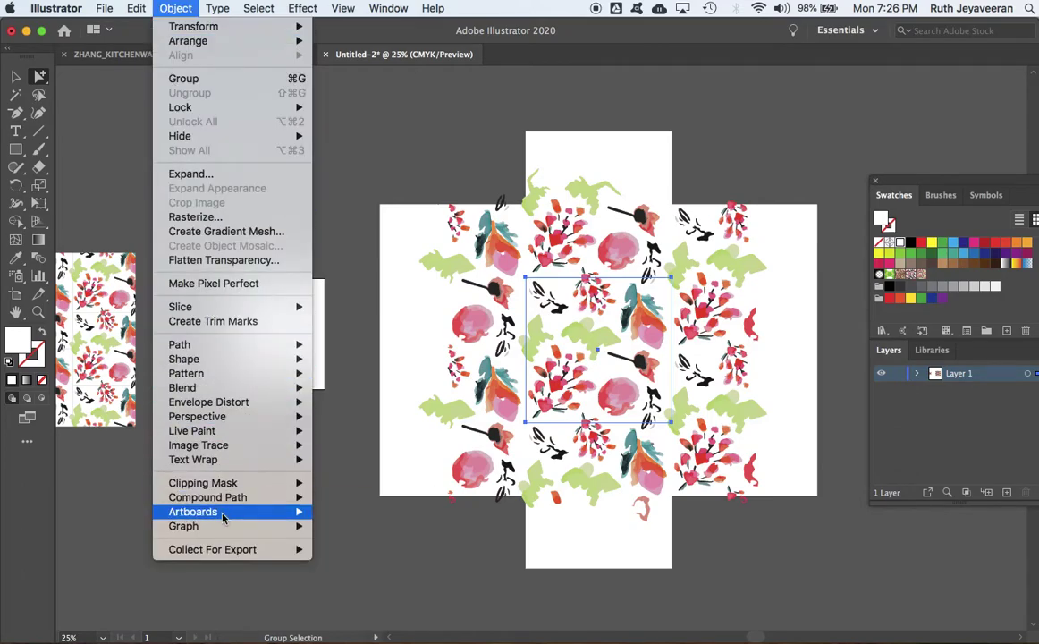
mouse_move(223, 511)
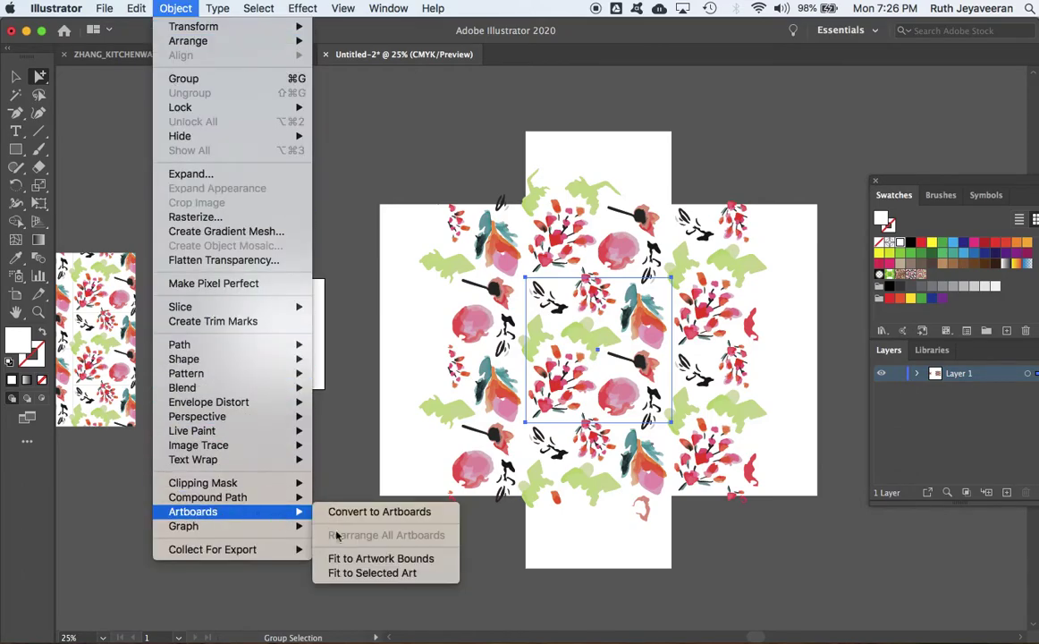
click(384, 579)
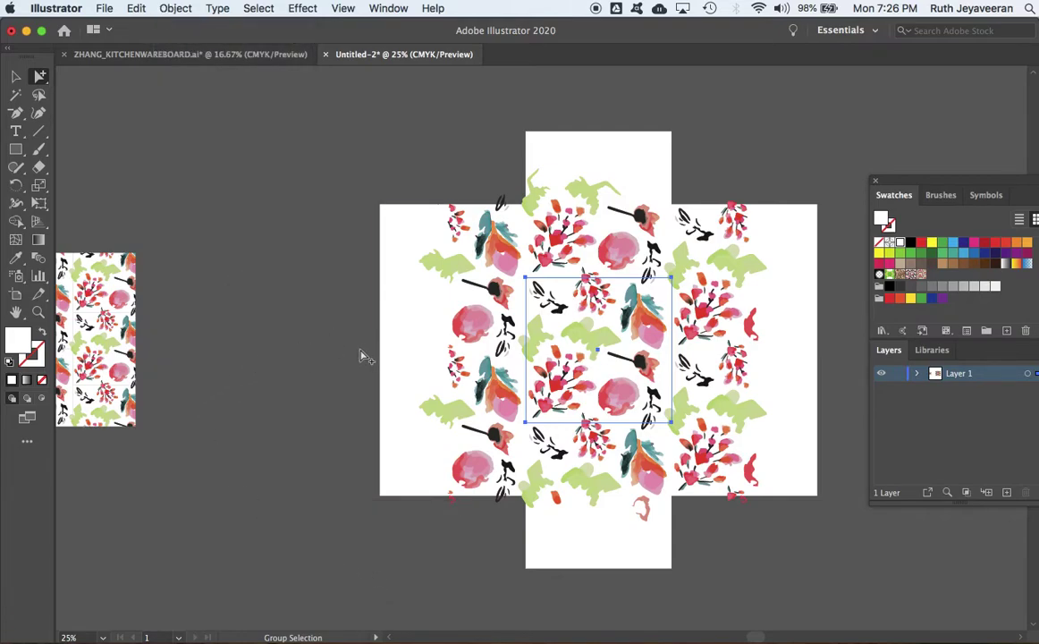
key(v)
drag(482, 322, 192, 324)
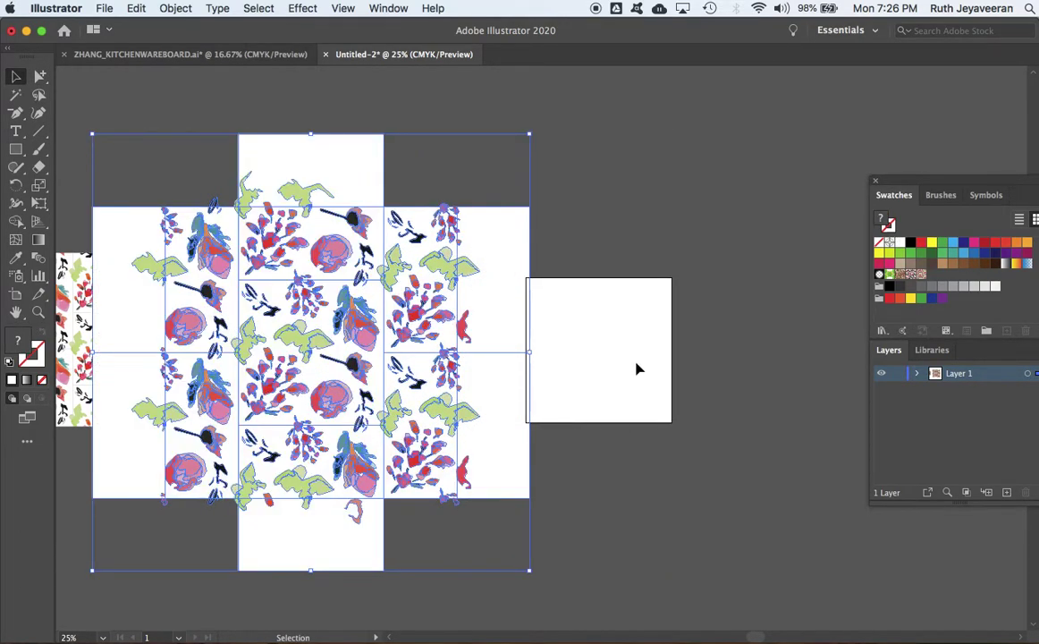
- Undo the moves of the pattern artwork so its central tile sits back over the artboard, and deselect it
drag(377, 298, 326, 298)
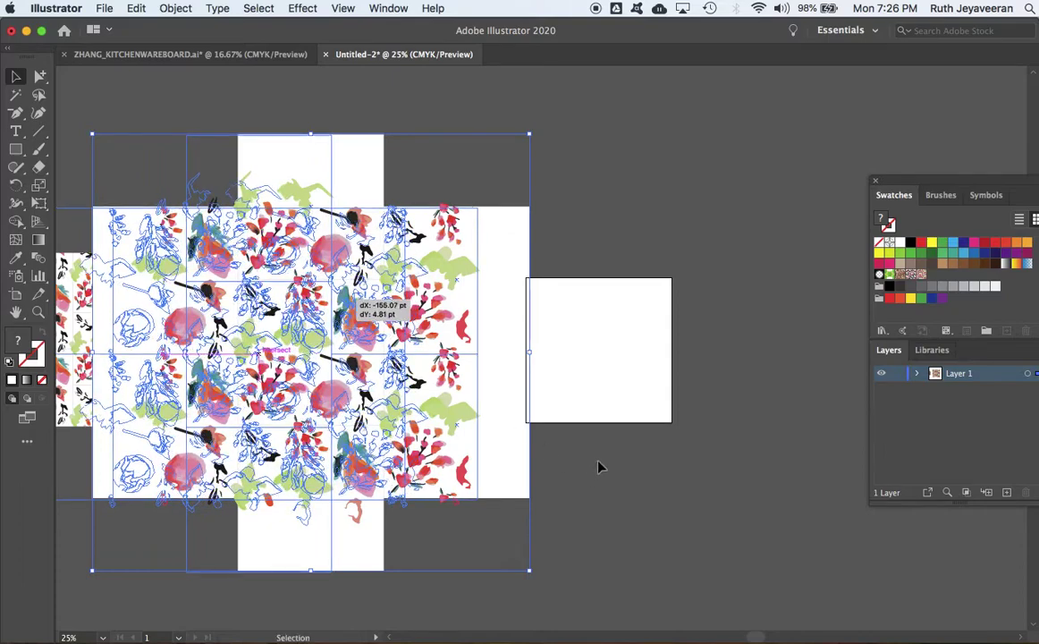
key(super+z)
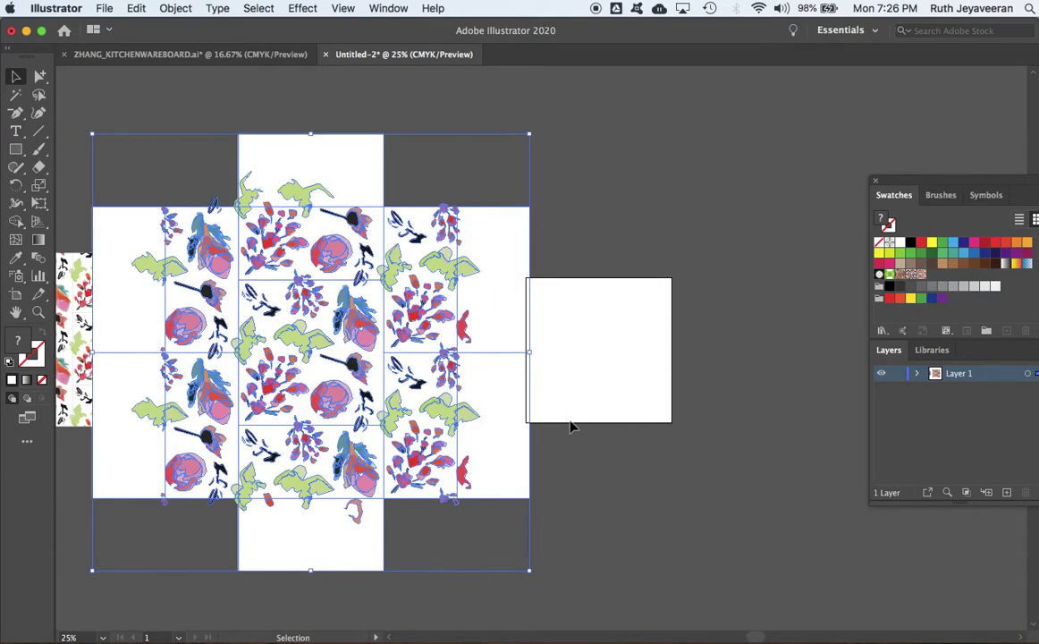
key(super+z)
click(271, 441)
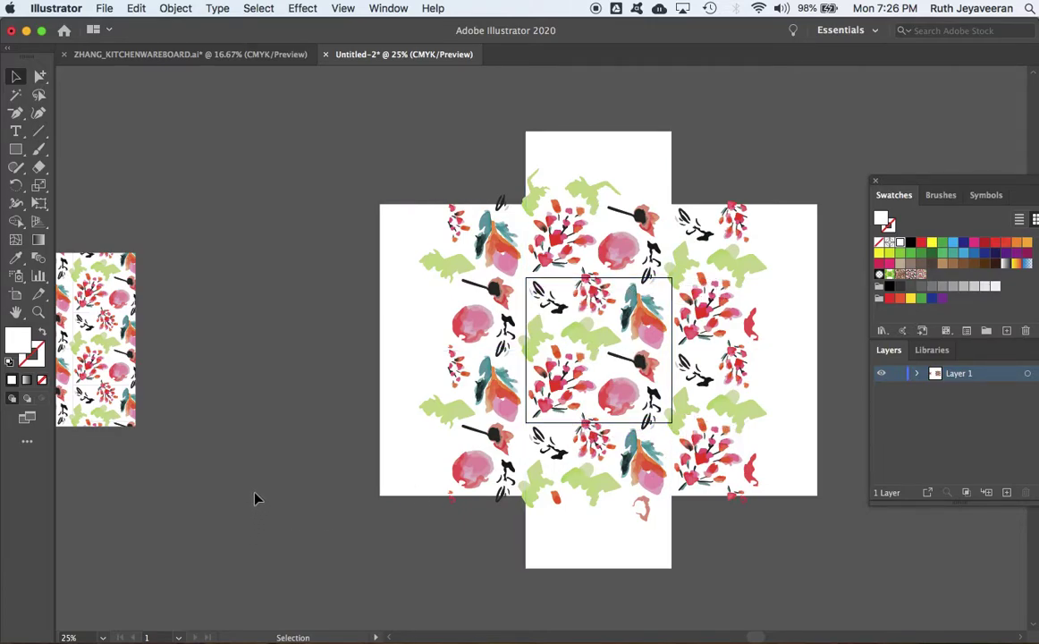
- Start exporting Untitled-2 to the Desktop in TIFF format, using artboards with the All option
click(103, 8)
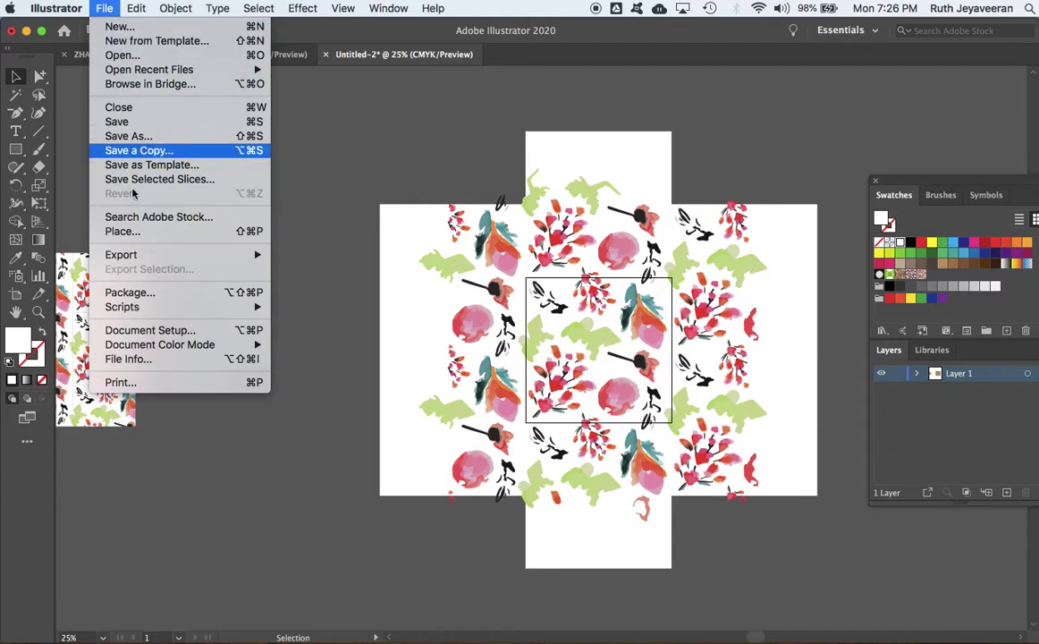
mouse_move(125, 255)
click(340, 273)
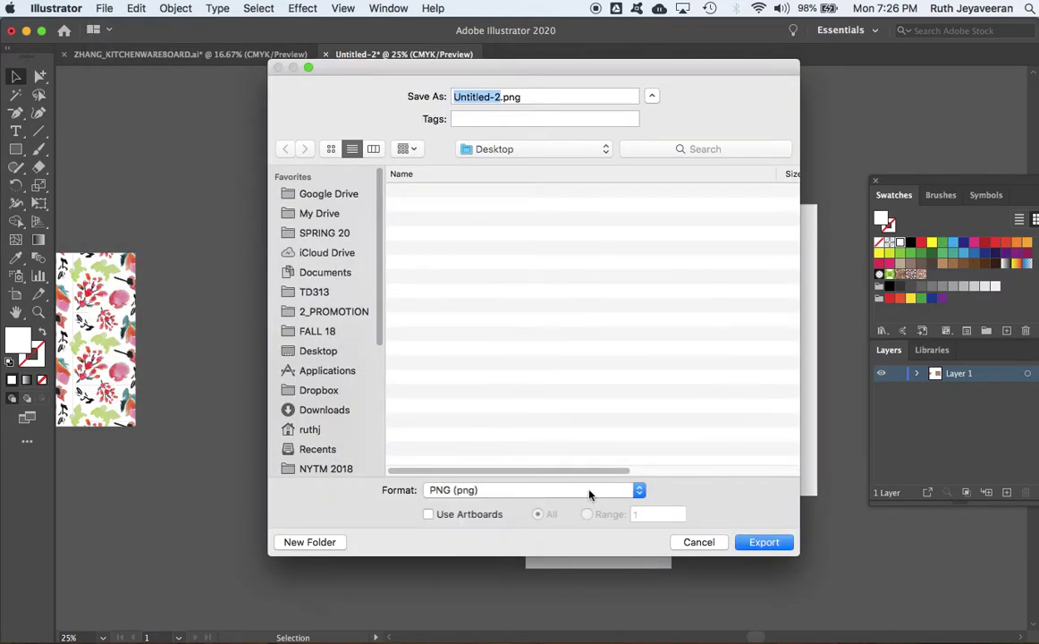
click(589, 492)
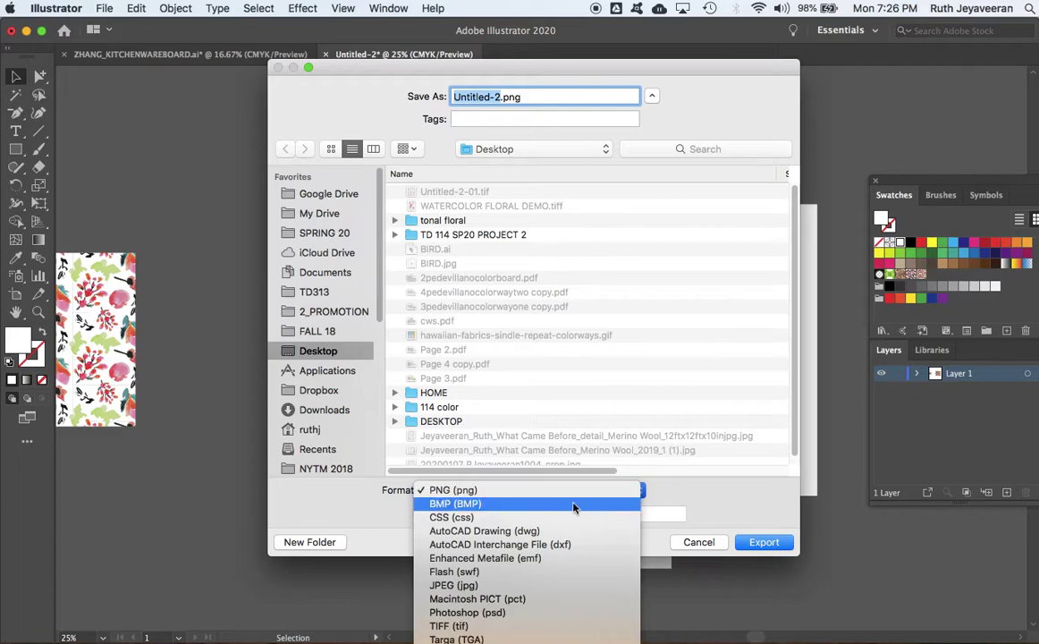
click(544, 626)
click(427, 515)
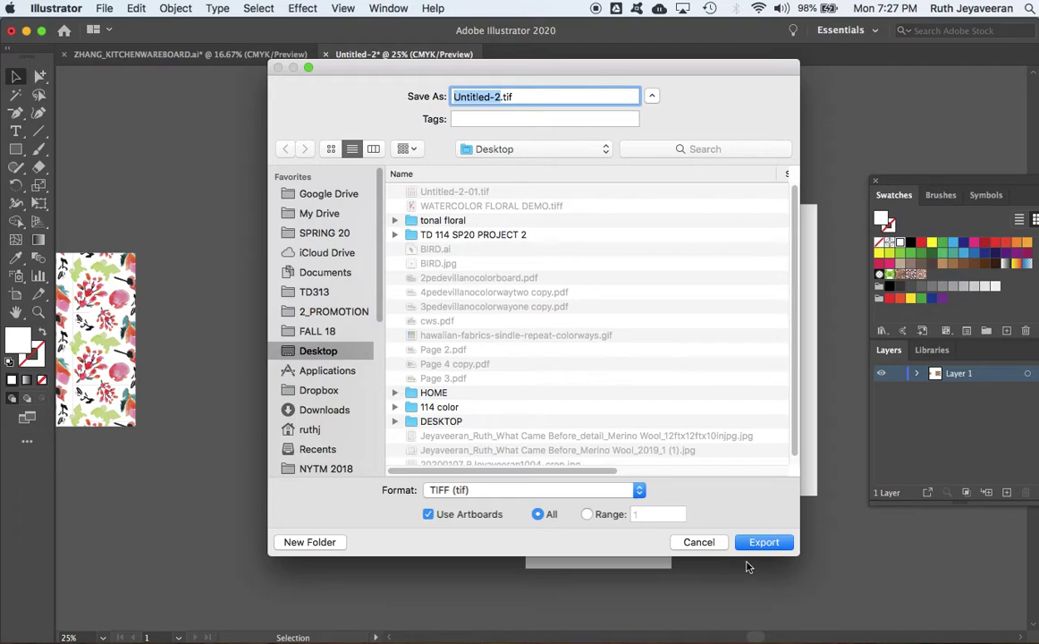
click(763, 543)
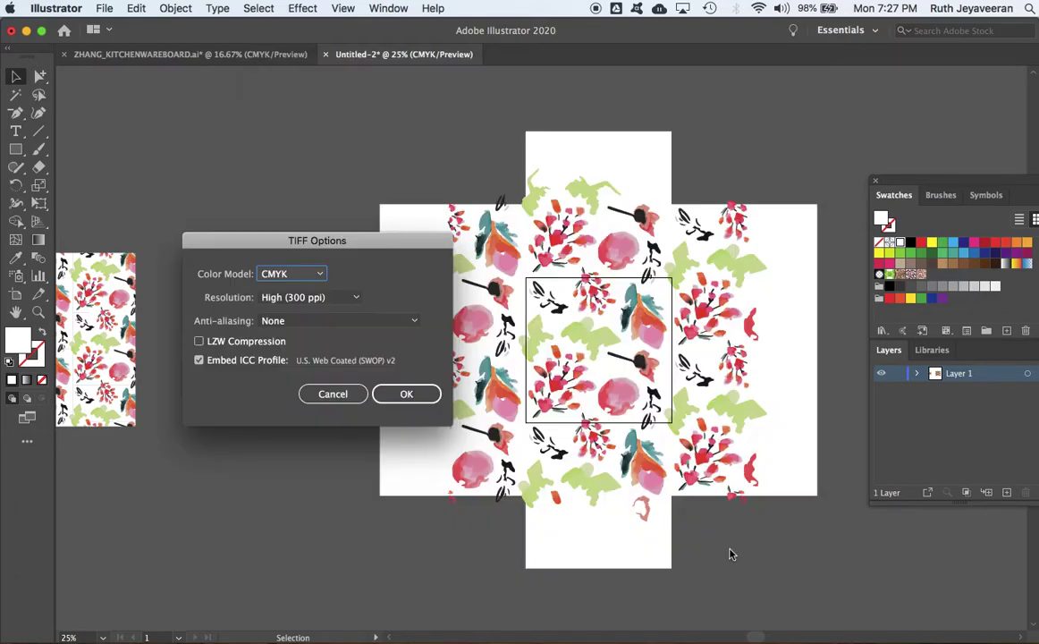
- Set the TIFF color model to RGB, and cancel the export
click(317, 278)
click(306, 288)
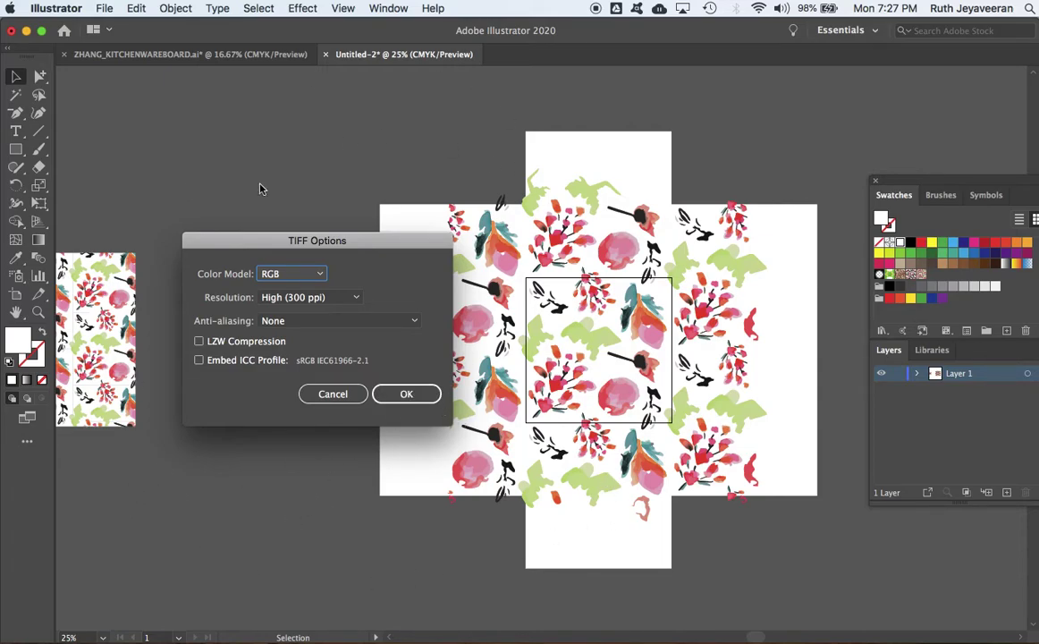
click(343, 400)
- Set up the export of Untitled-2 again as a TIFF with Use Artboards enabled, and cancel it without saving
click(104, 8)
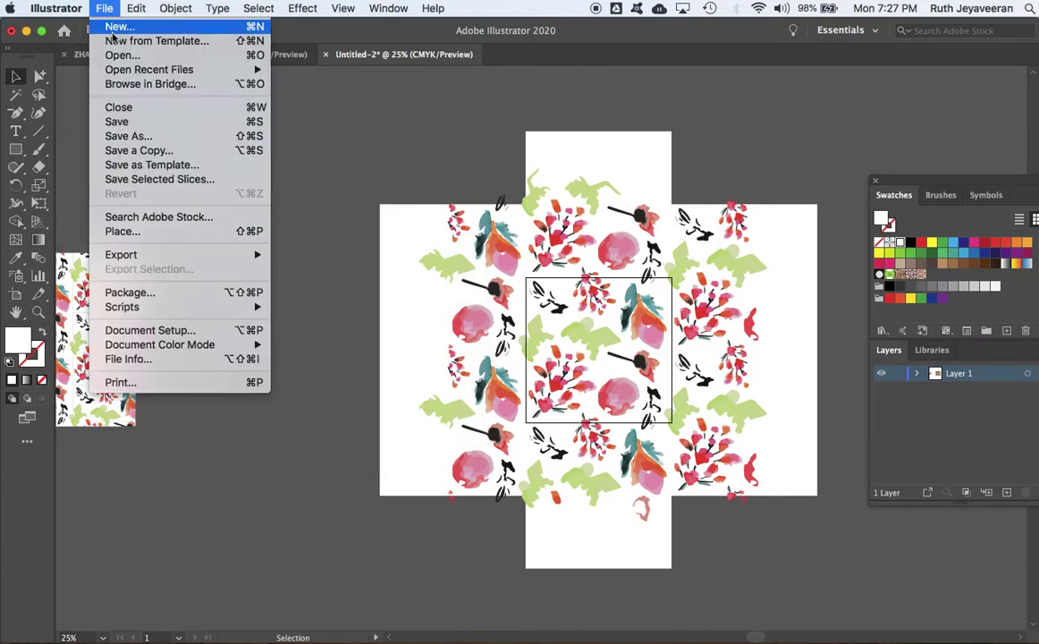
mouse_move(139, 255)
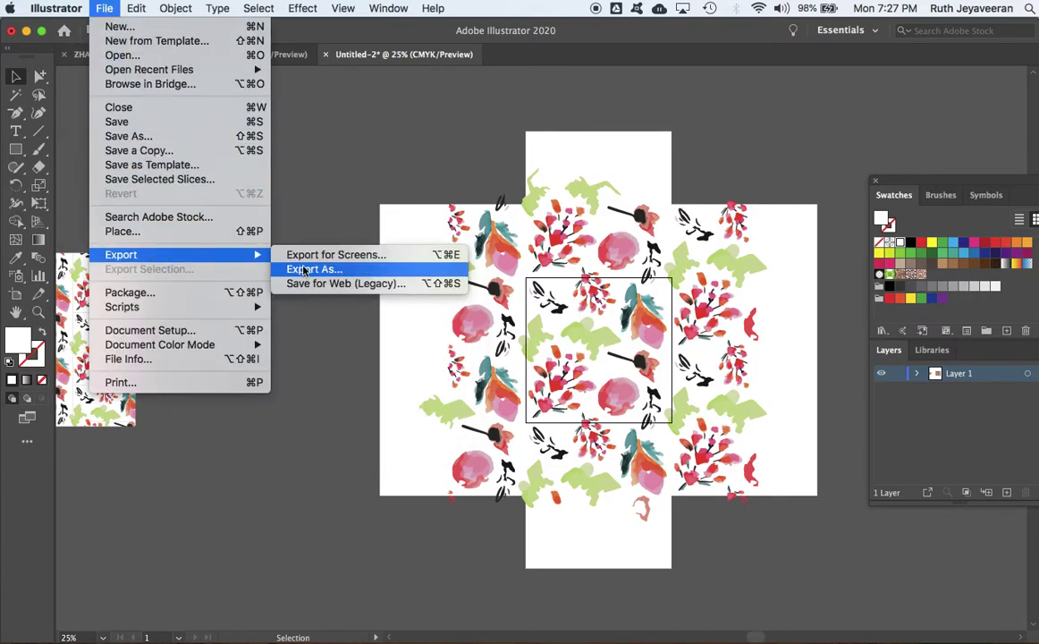
click(304, 269)
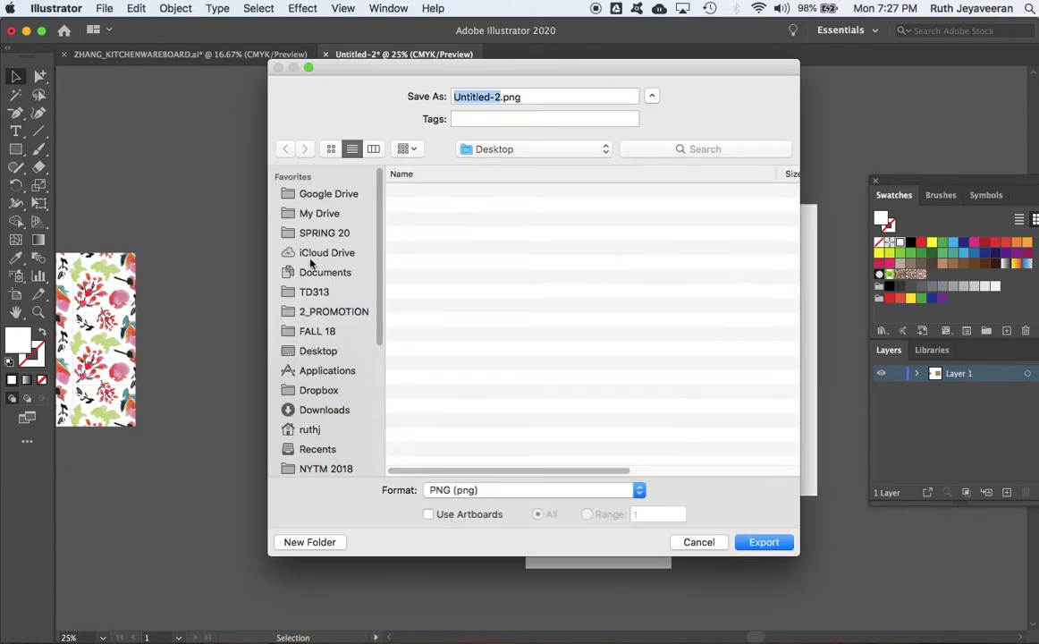
click(596, 491)
click(526, 629)
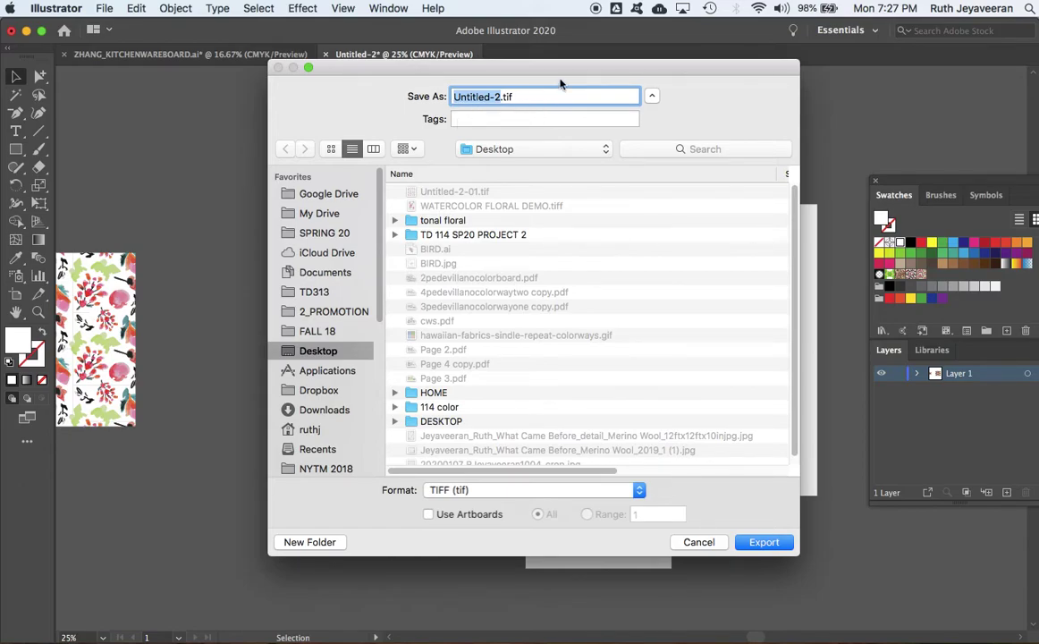
click(429, 515)
click(698, 543)
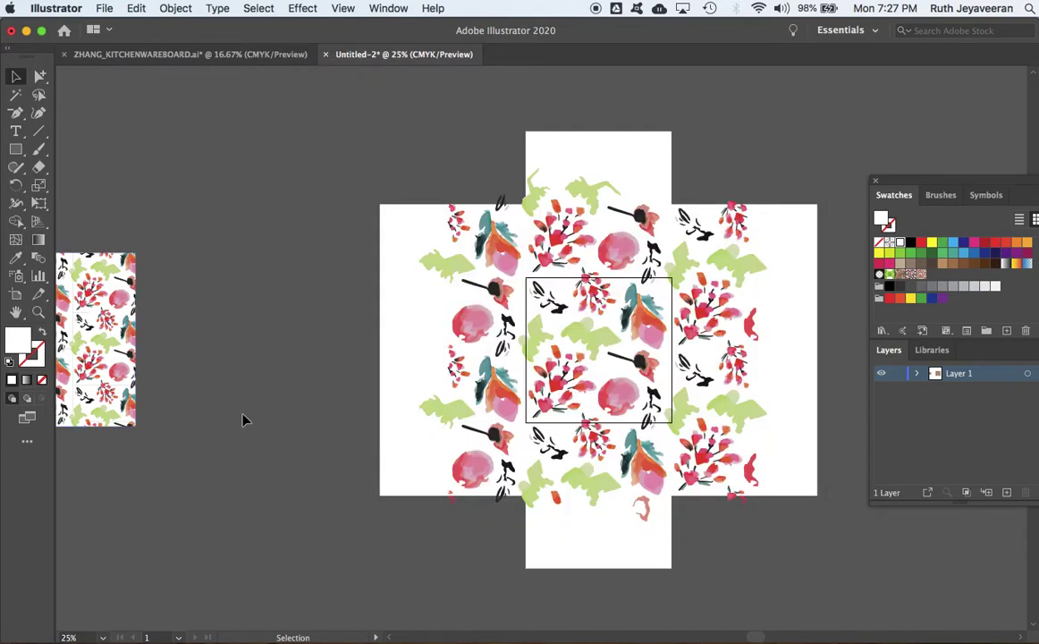